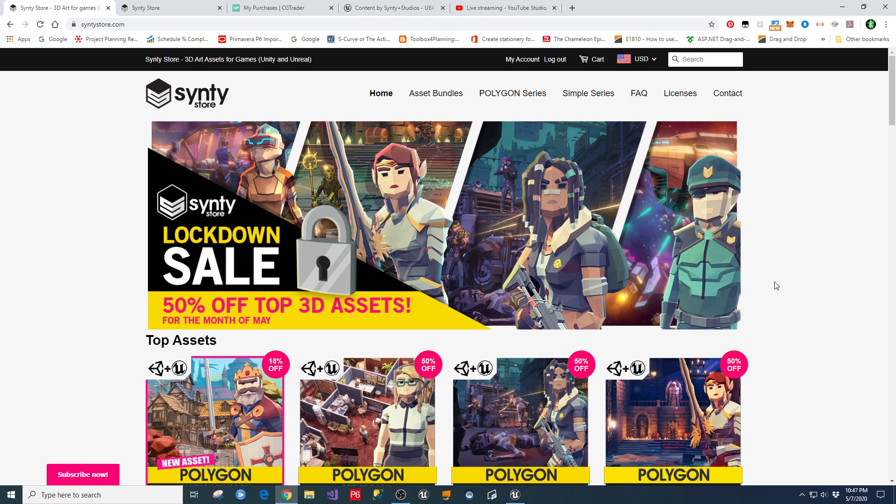
# Look over the Synty Store home page and its Asset Bundles page, including the POLYGON Apocalypse and Sci-fi bundles.
pyautogui.scroll(-5, 840, 312)
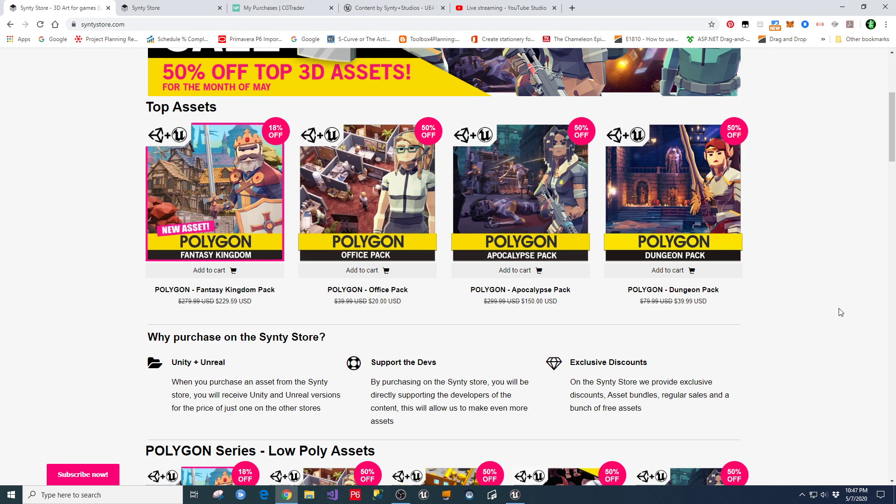
pyautogui.scroll(5, 749, 265)
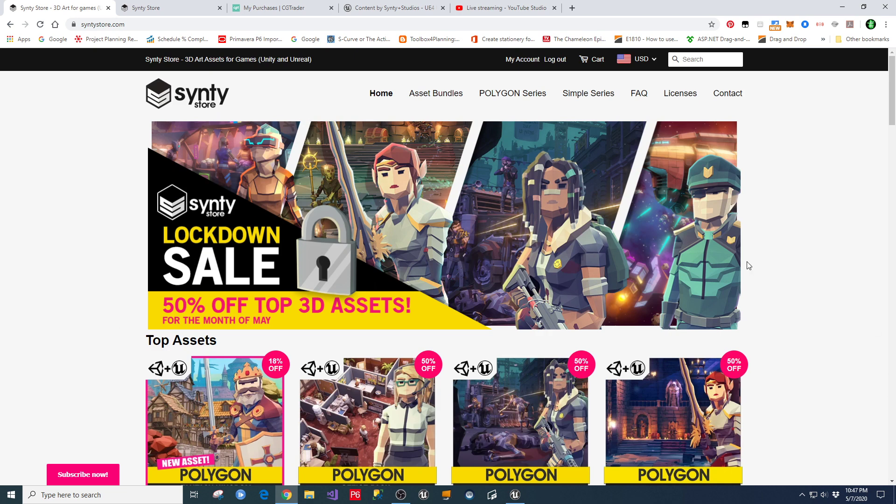
pyautogui.click(435, 95)
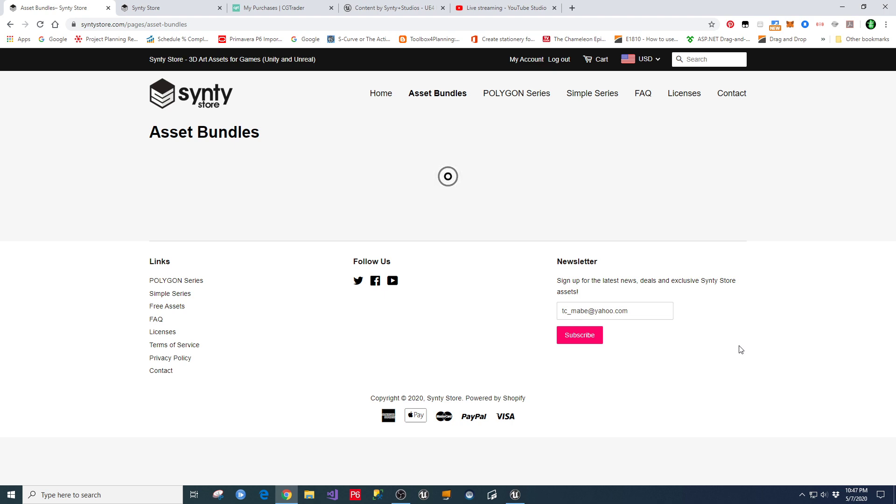
pyautogui.scroll(-2, 550, 186)
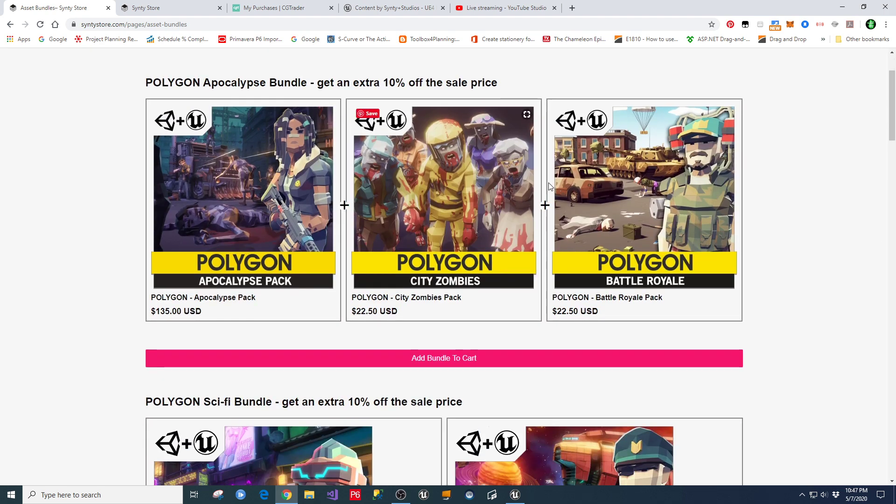
pyautogui.scroll(-1, 550, 186)
pyautogui.scroll(3, 752, 266)
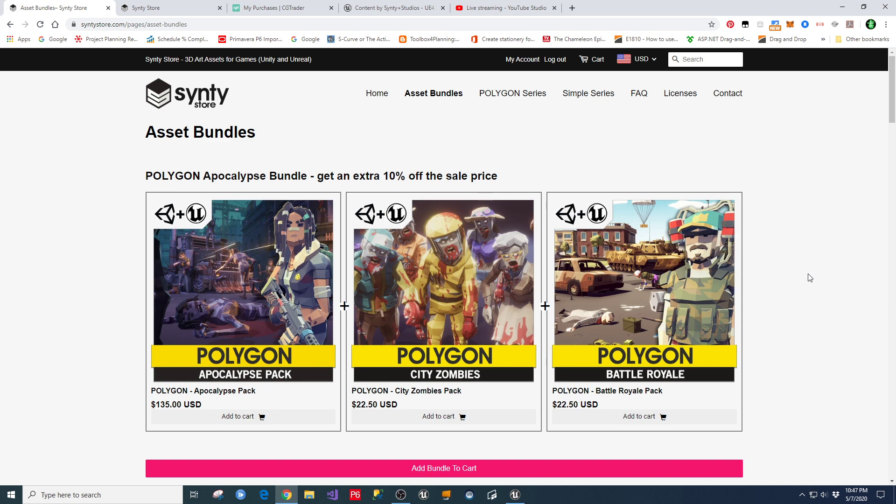
# Return to the Synty Store home page and look through the POLYGON Series low poly packs and their sale prices.
pyautogui.click(187, 102)
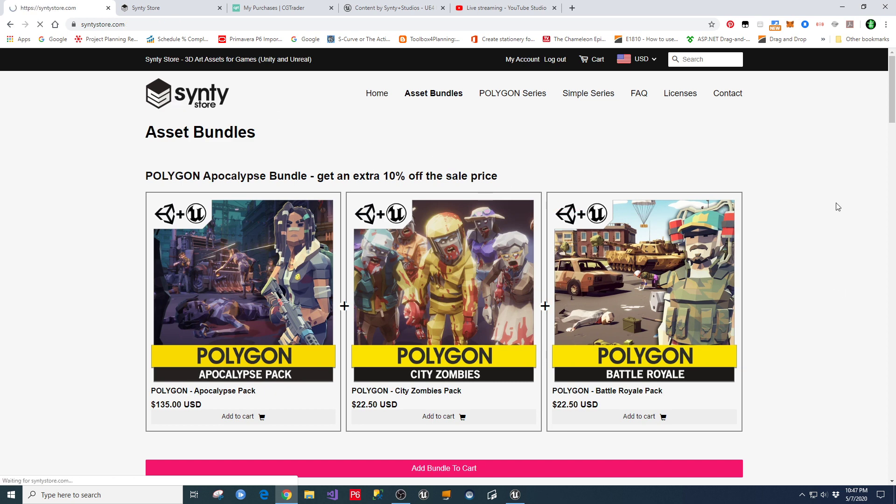
pyautogui.scroll(-8, 836, 330)
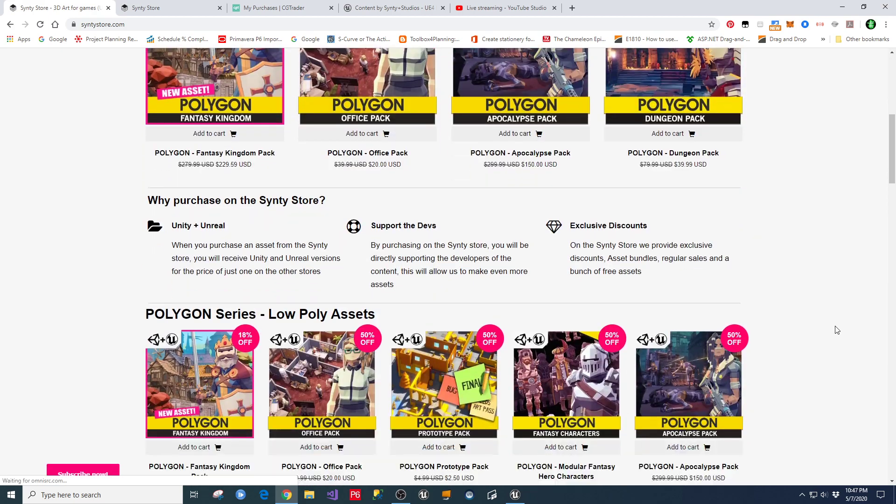
pyautogui.scroll(-11, 836, 330)
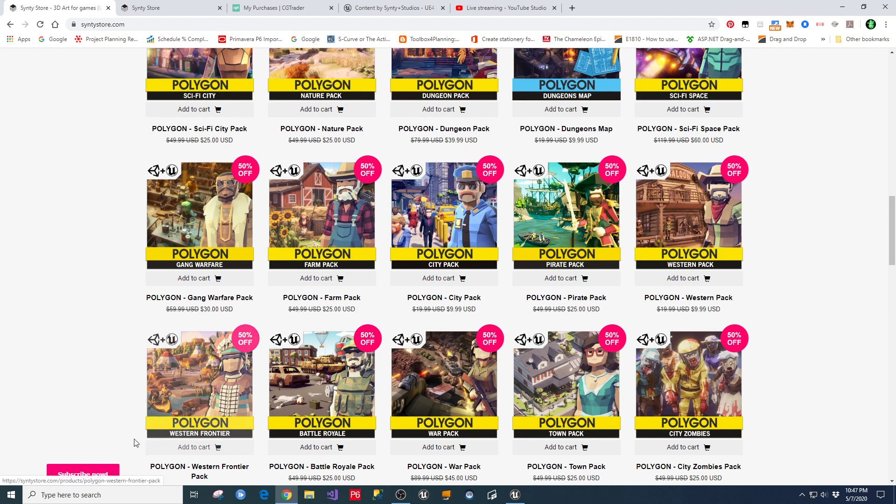
pyautogui.scroll(-2, 90, 411)
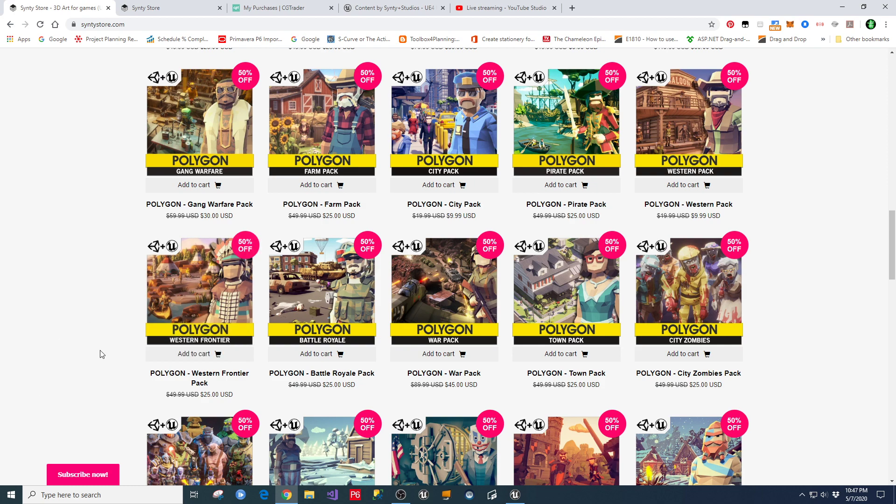
pyautogui.scroll(-5, 808, 280)
pyautogui.scroll(-3, 809, 280)
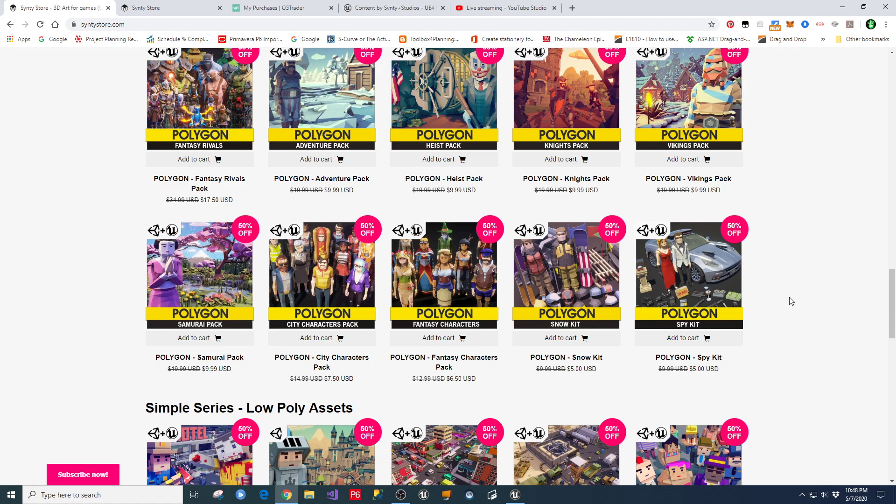
pyautogui.scroll(20, 791, 301)
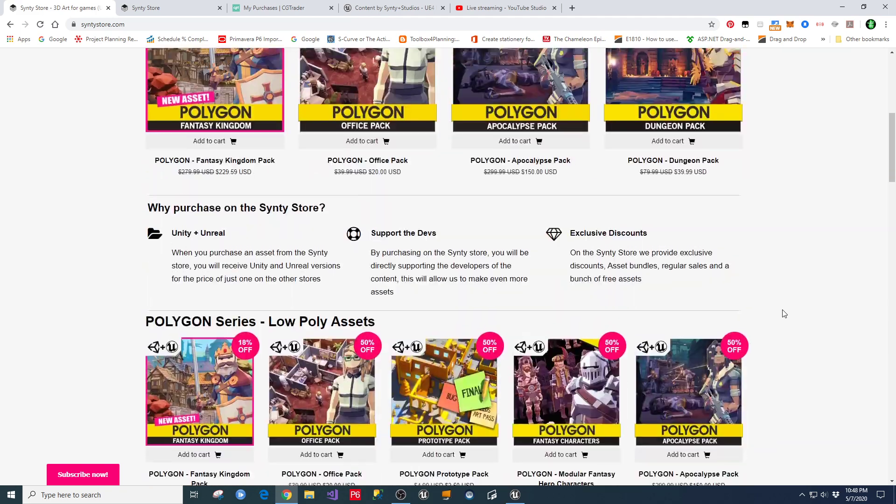
pyautogui.scroll(7, 784, 313)
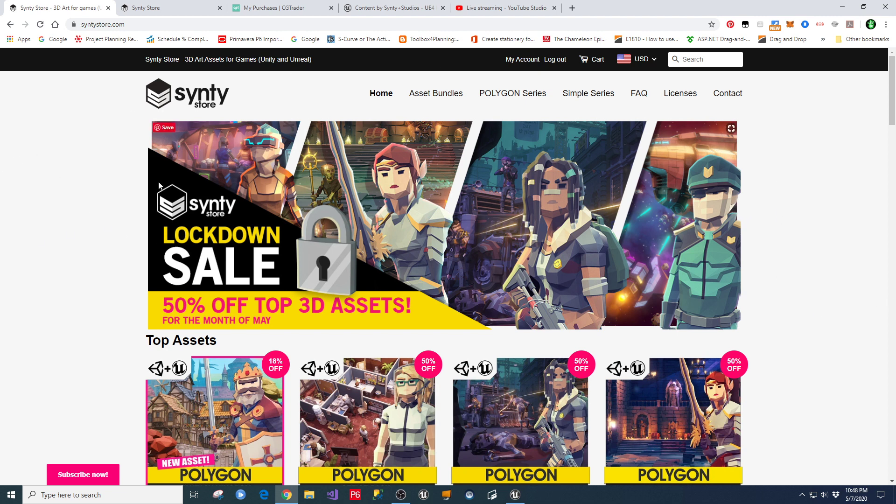
# Review the purchased packs in the Synty Store library and on the CGTrader purchases page.
pyautogui.click(140, 8)
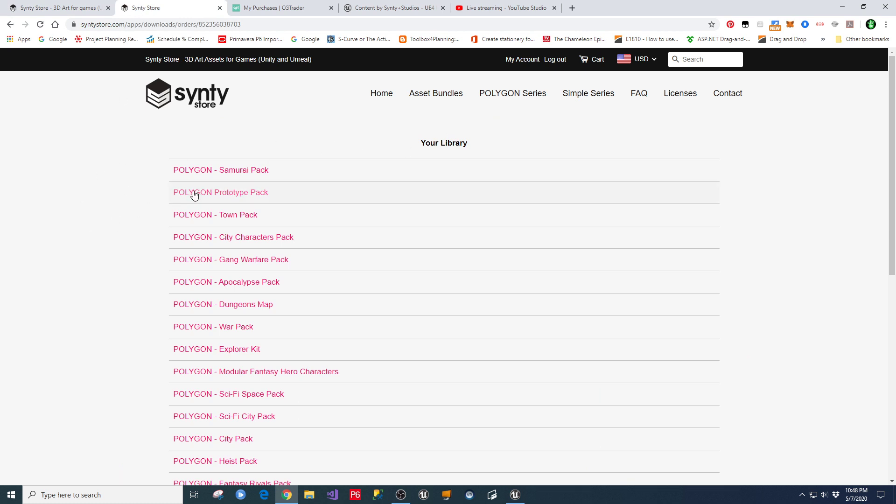
pyautogui.scroll(-2, 144, 220)
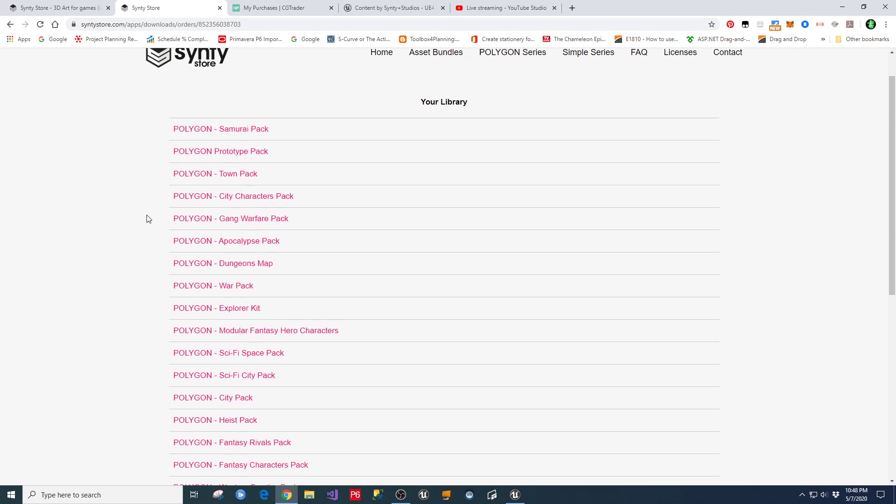
pyautogui.scroll(-3, 144, 218)
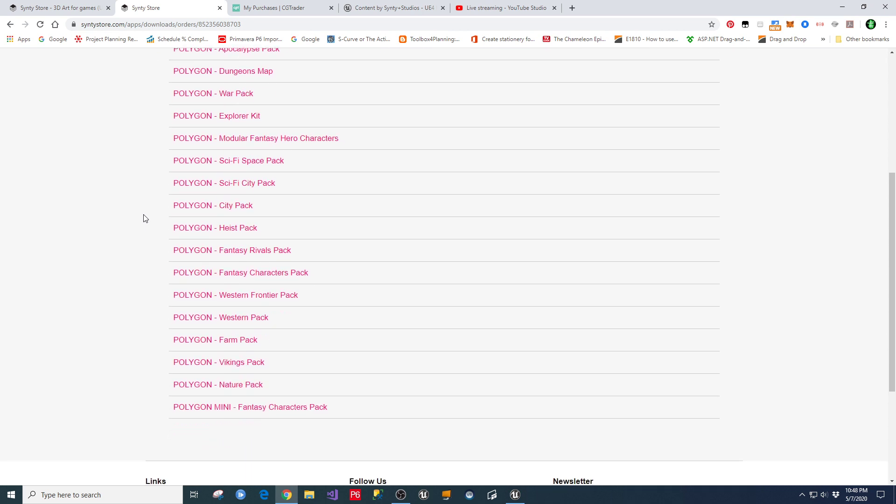
pyautogui.scroll(-1, 143, 218)
pyautogui.scroll(3, 143, 218)
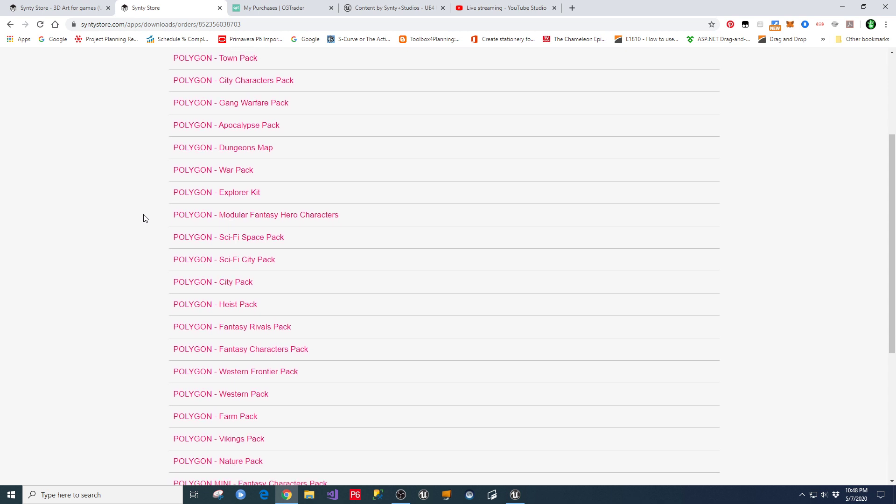
pyautogui.scroll(4, 143, 218)
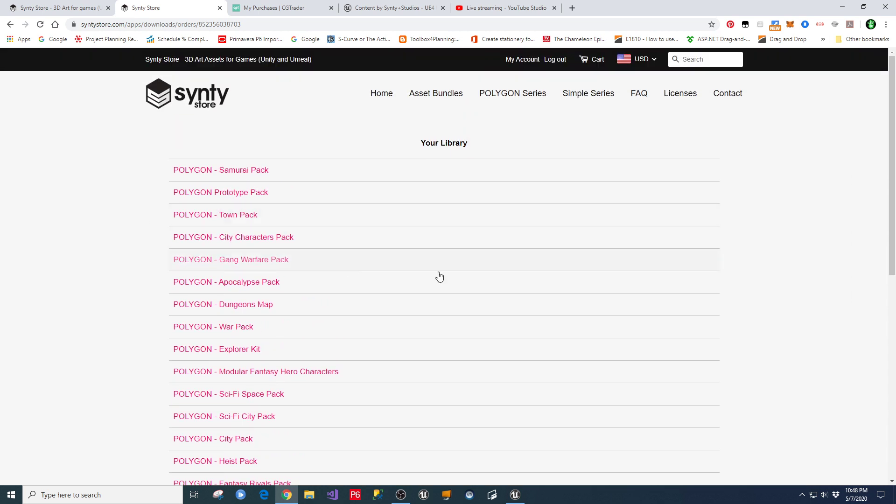
pyautogui.scroll(-3, 777, 297)
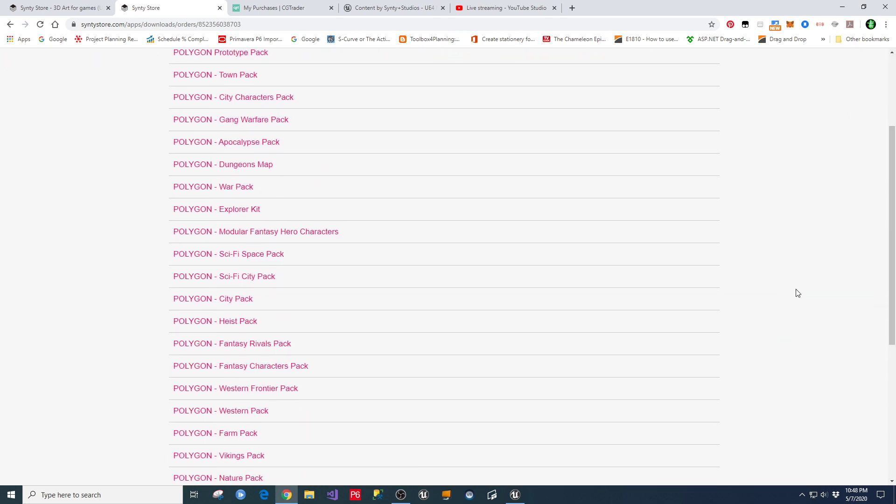
pyautogui.scroll(-2, 796, 293)
pyautogui.scroll(5, 794, 293)
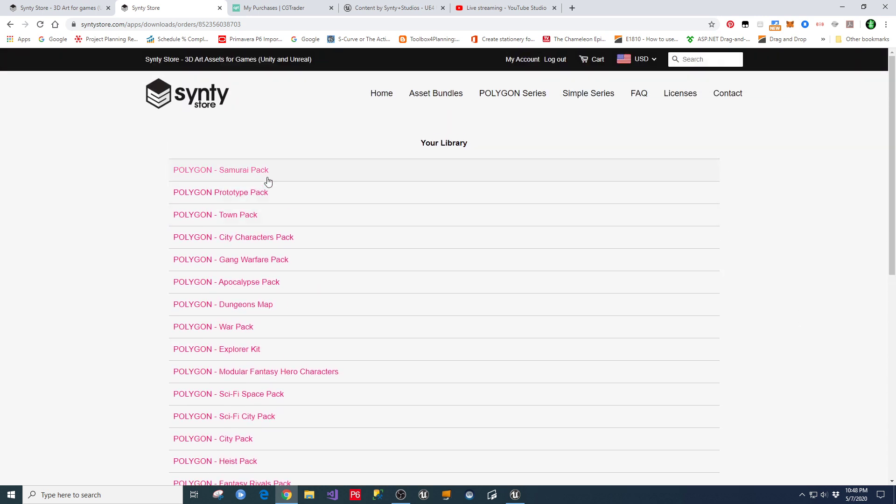
pyautogui.click(276, 8)
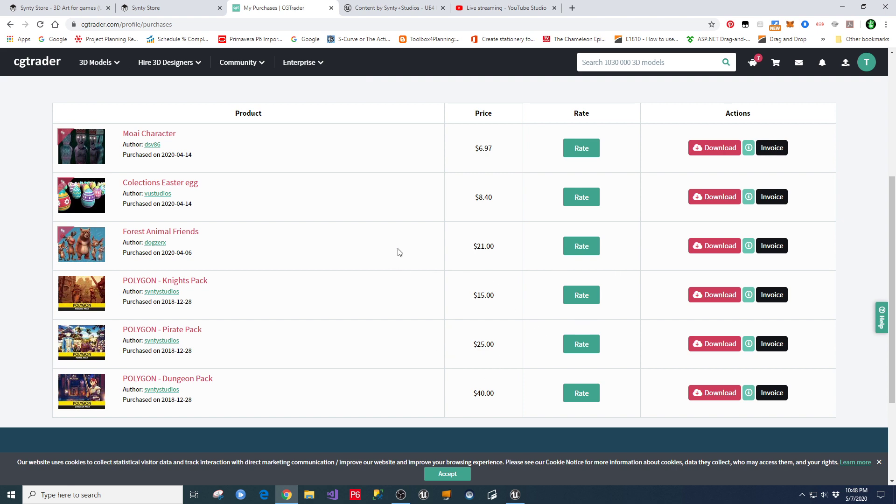
# Open the Synty Studios profile on the Unreal Engine Marketplace and examine its POLYGON packs, prices and owned items.
pyautogui.click(389, 12)
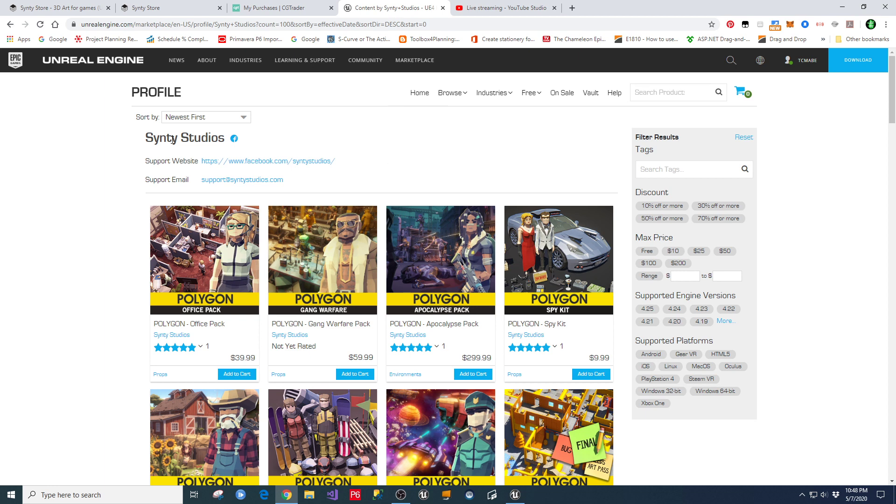
pyautogui.scroll(-7, 816, 322)
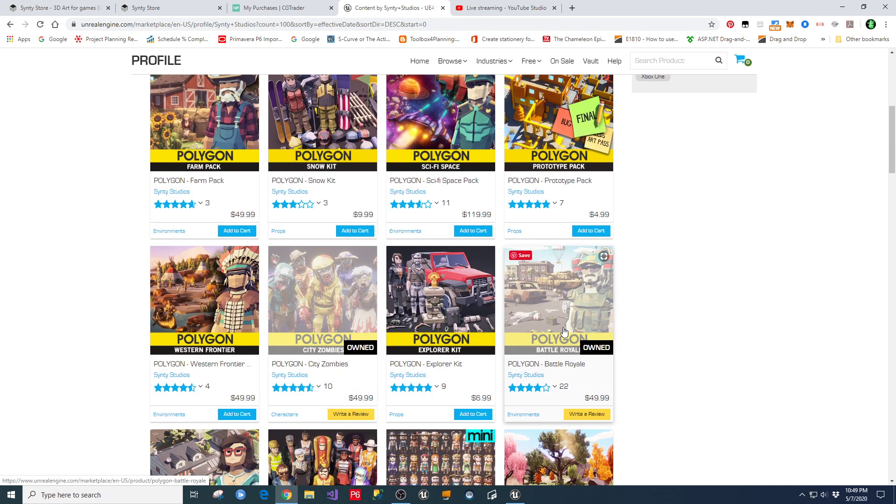
pyautogui.scroll(-12, 721, 333)
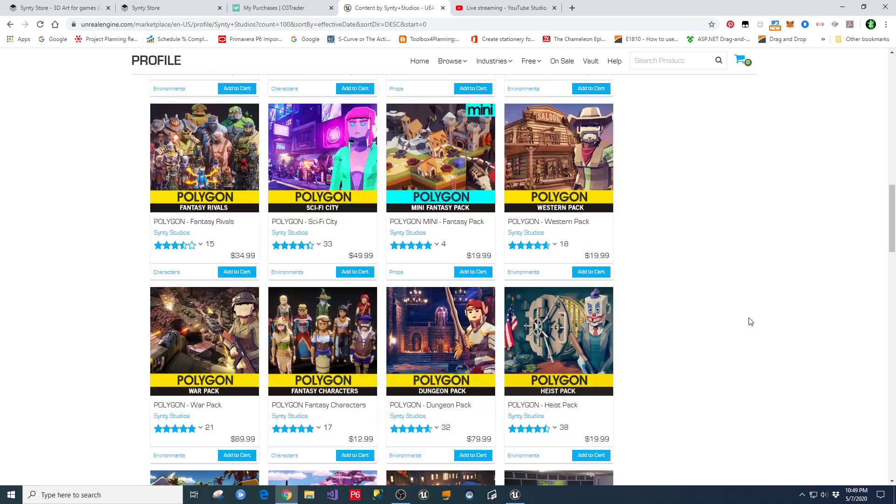
pyautogui.scroll(-6, 748, 321)
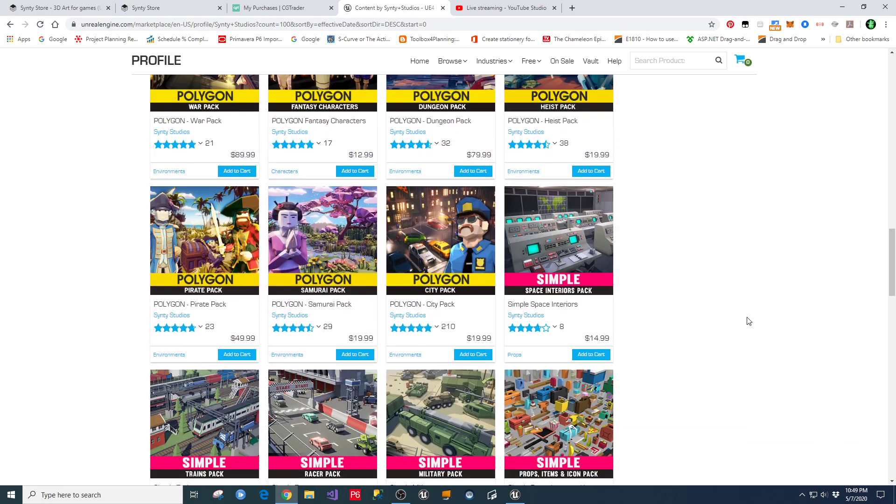
pyautogui.scroll(-3, 749, 321)
pyautogui.scroll(12, 749, 321)
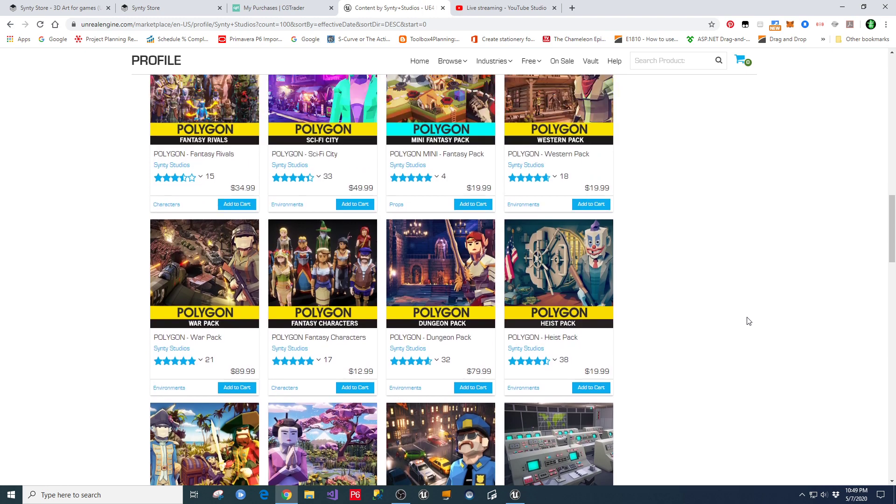
pyautogui.scroll(6, 749, 321)
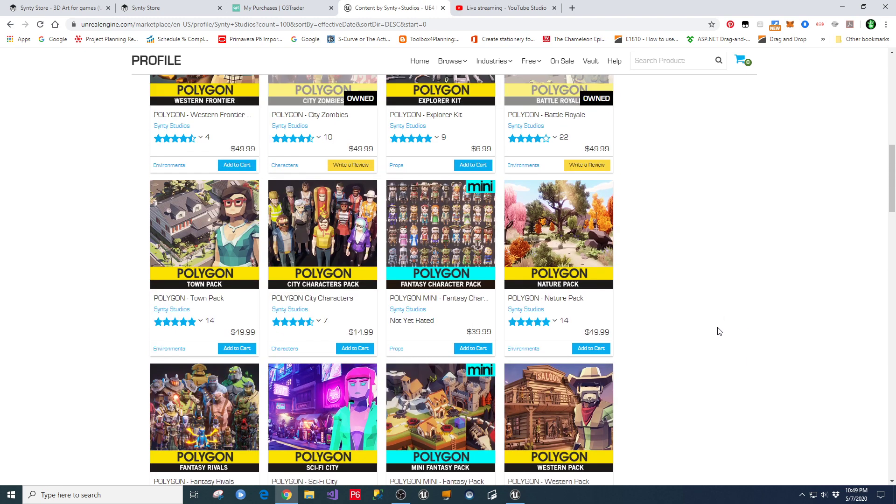
pyautogui.scroll(10, 752, 326)
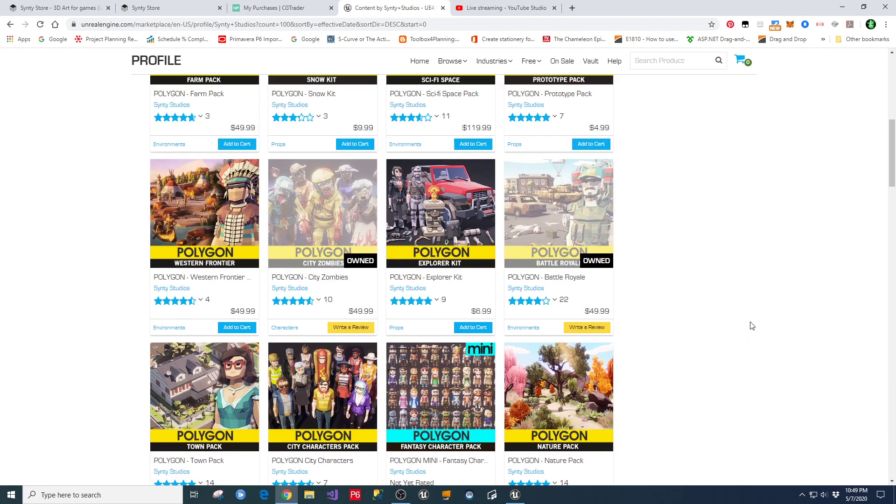
# Look through the rest of the Synty Studios marketplace listing, down to the Simple series packs.
pyautogui.scroll(-5, 822, 383)
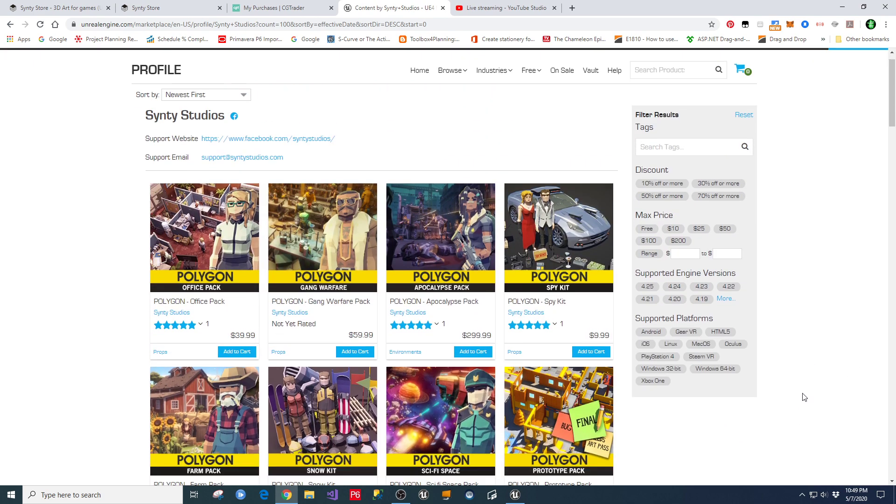
pyautogui.scroll(-7, 731, 388)
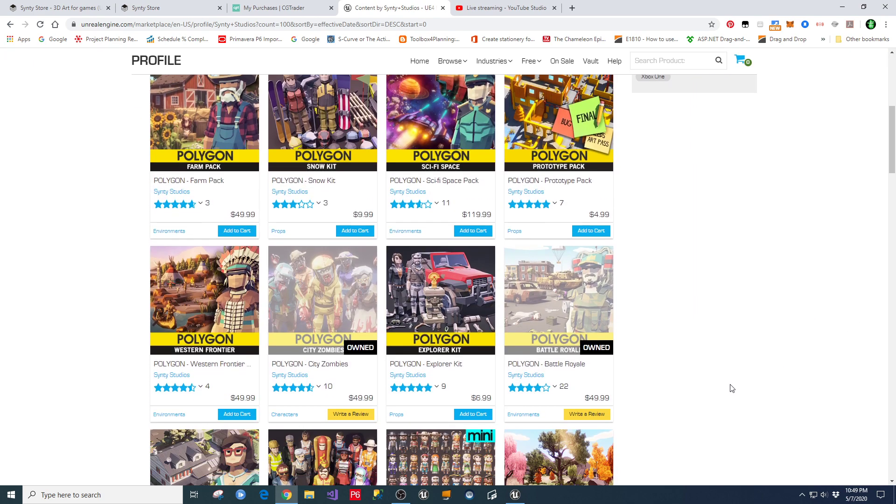
pyautogui.scroll(-9, 732, 388)
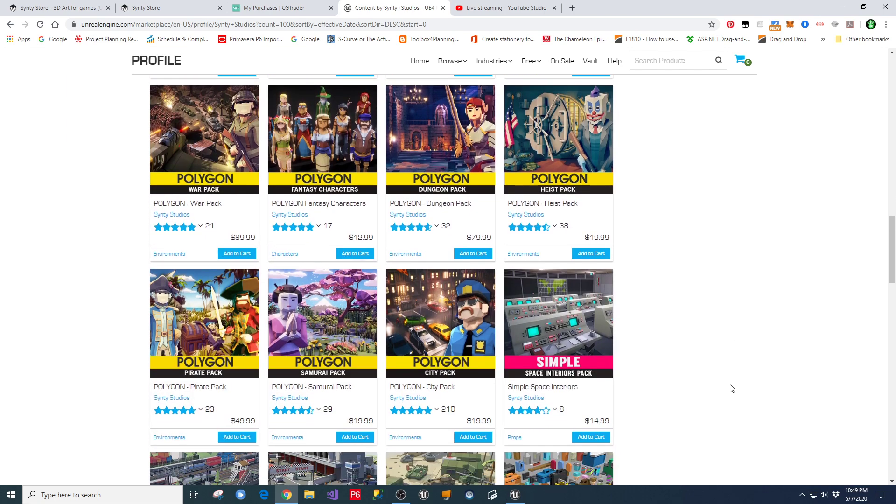
pyautogui.scroll(-18, 732, 388)
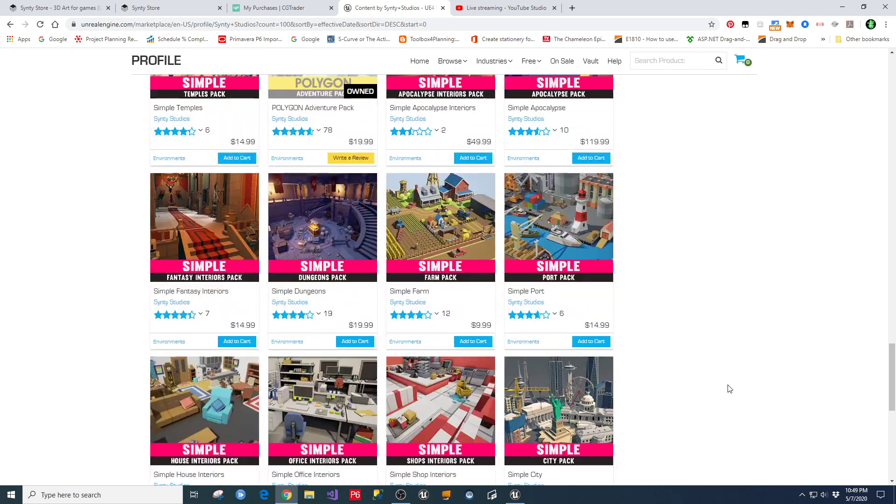
pyautogui.scroll(-7, 730, 389)
pyautogui.scroll(20, 686, 358)
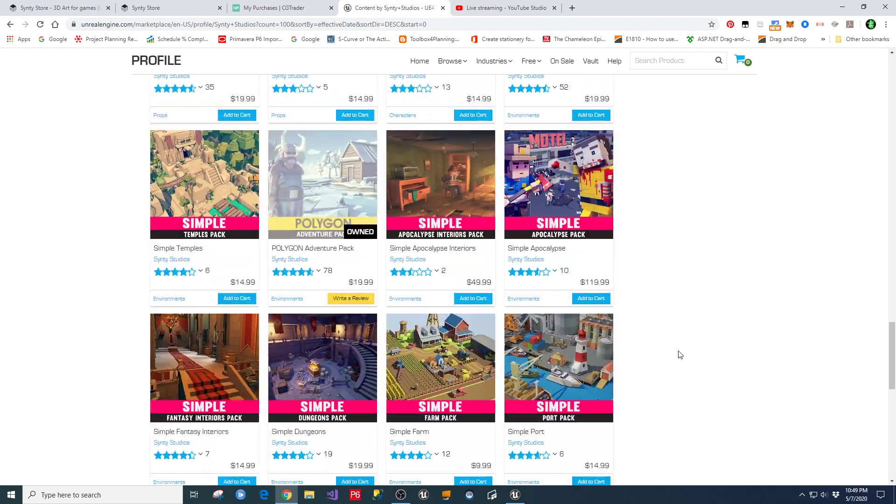
pyautogui.scroll(7, 679, 355)
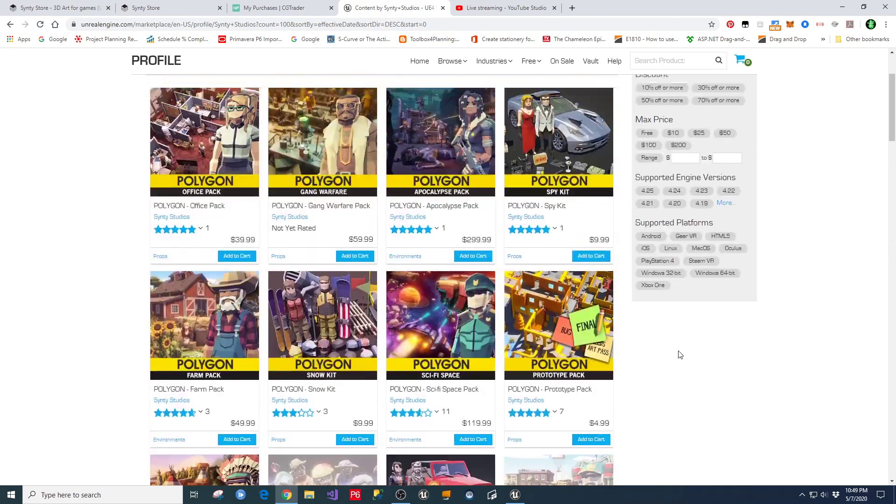
# Go back to the Synty Store home page and look over its Top Assets and reasons to purchase there.
pyautogui.click(57, 8)
pyautogui.scroll(-7, 131, 331)
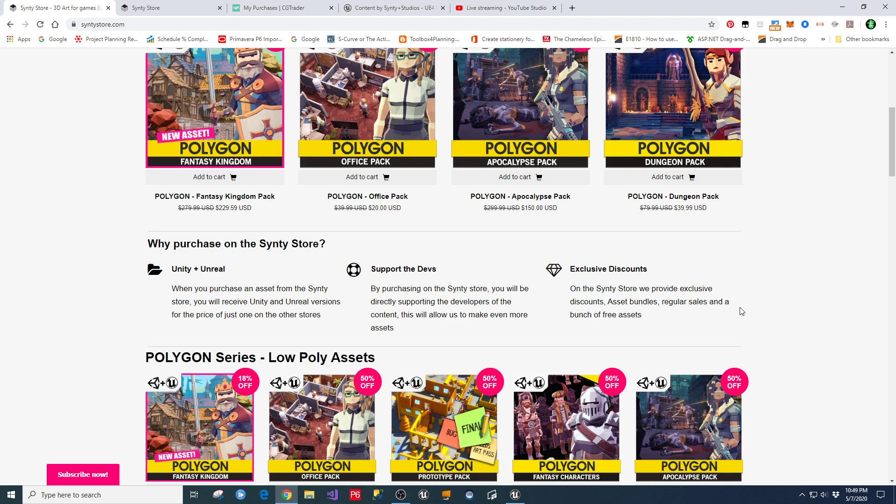
pyautogui.scroll(7, 820, 289)
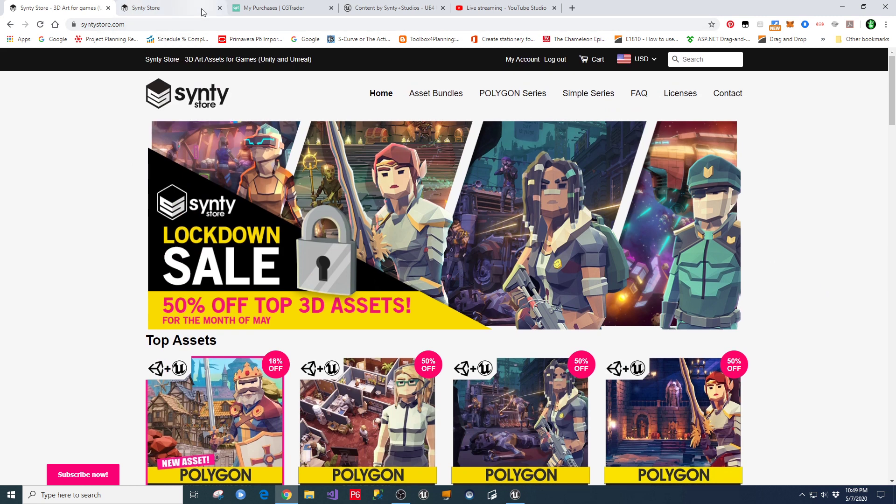
# Close the Synty library, CGTrader purchases and Unreal Marketplace pages, keeping the Synty Store home page open.
pyautogui.click(220, 8)
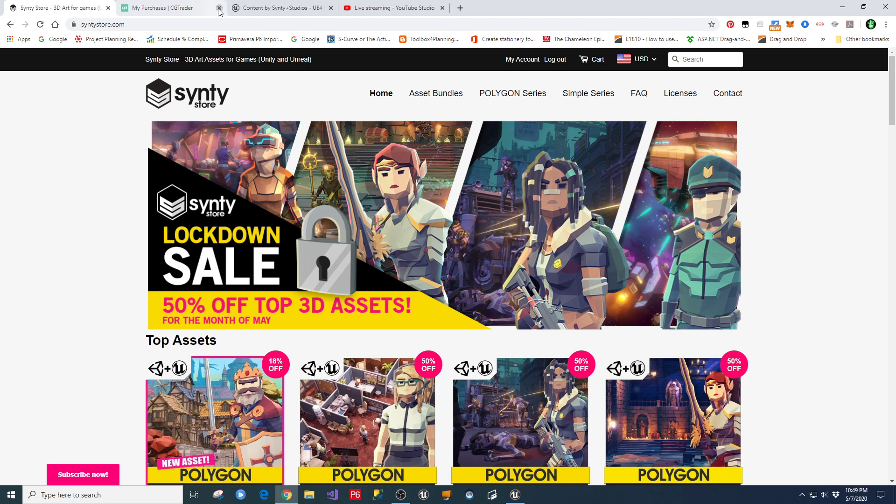
pyautogui.click(220, 8)
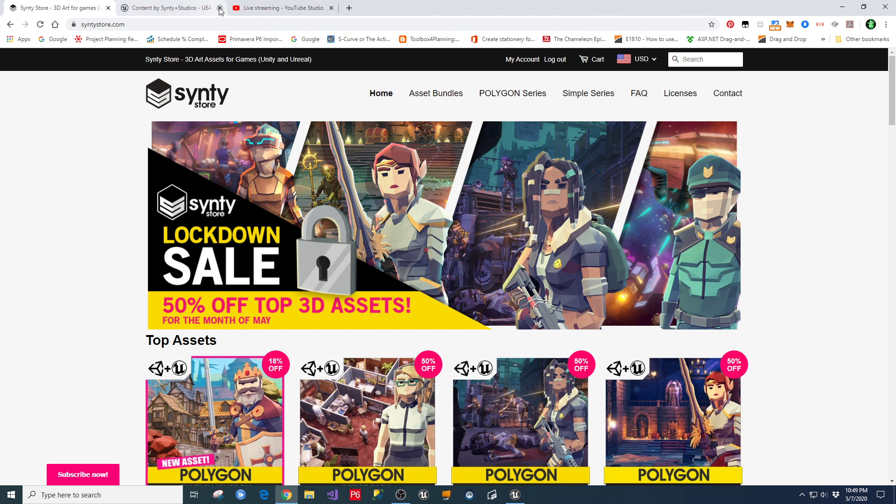
pyautogui.click(219, 7)
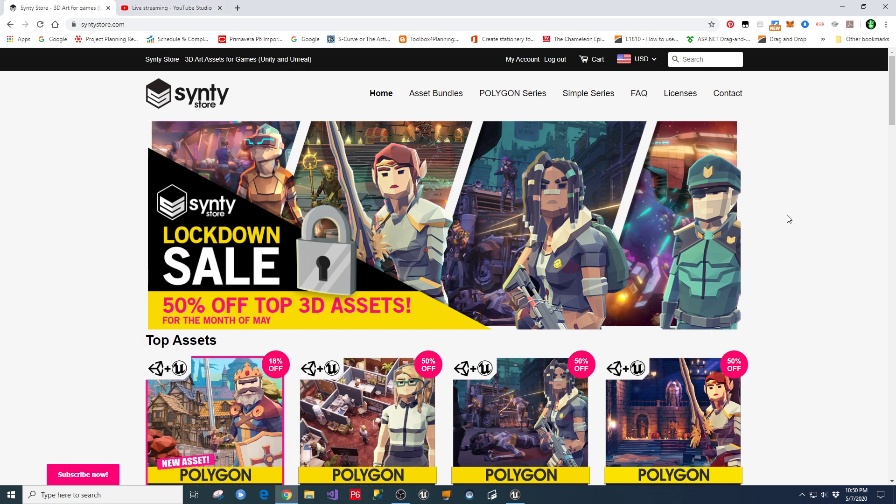
pyautogui.scroll(-1, 110, 399)
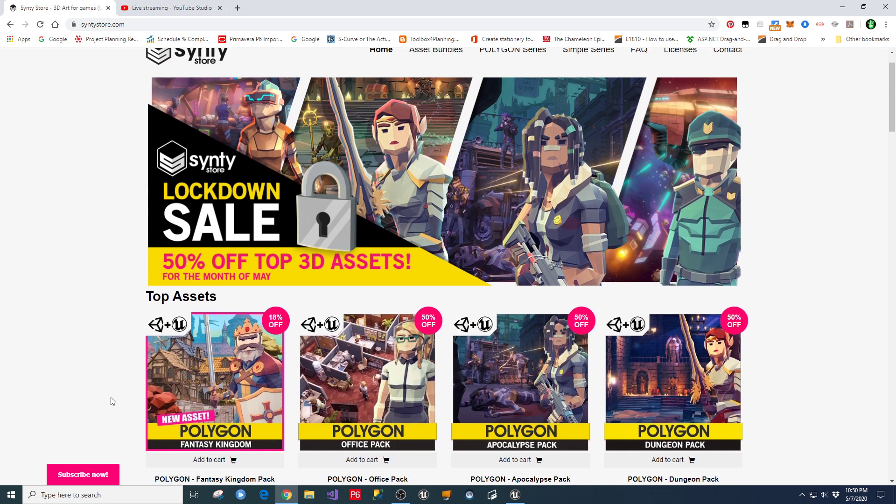
pyautogui.scroll(1, 124, 104)
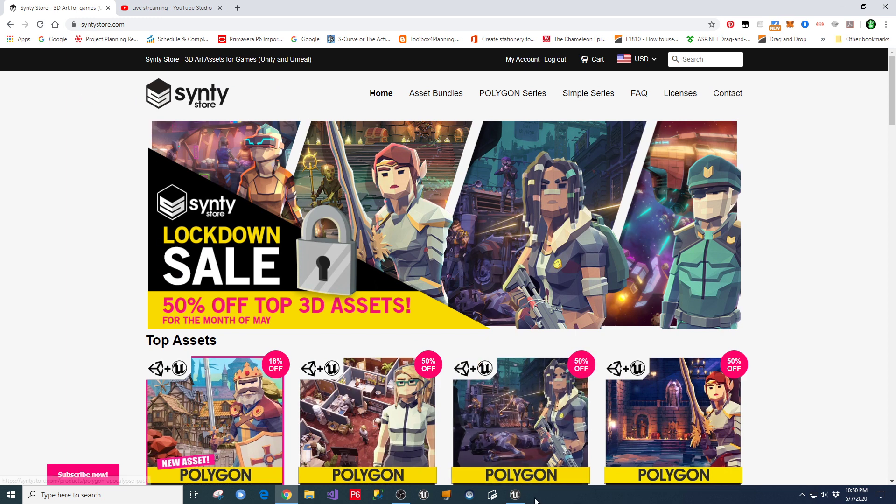
# Switch to the Unreal Editor and open the Overview map from the PolygonWestern Maps folder.
pyautogui.click(519, 499)
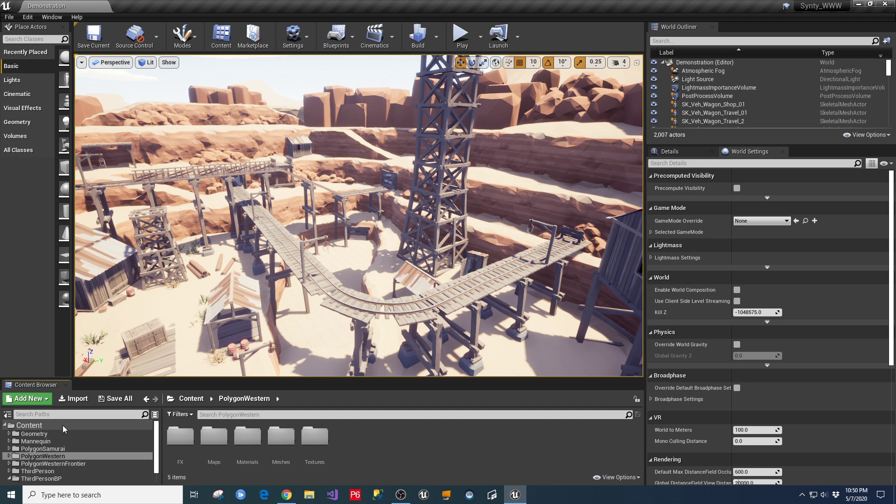
pyautogui.click(37, 456)
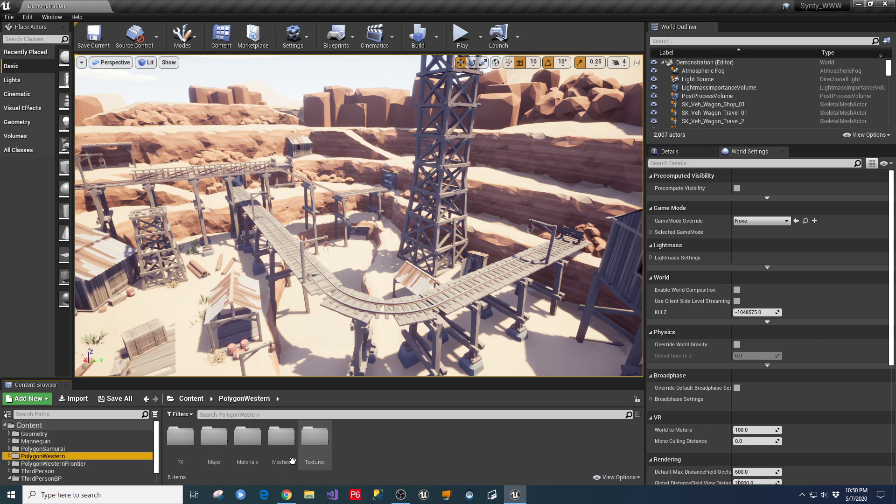
pyautogui.doubleClick(214, 436)
pyautogui.doubleClick(247, 440)
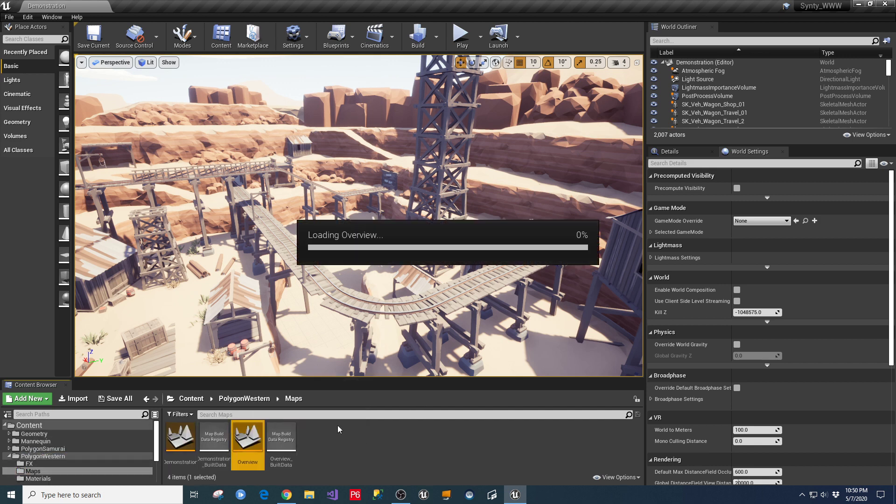
pyautogui.scroll(-8, 501, 231)
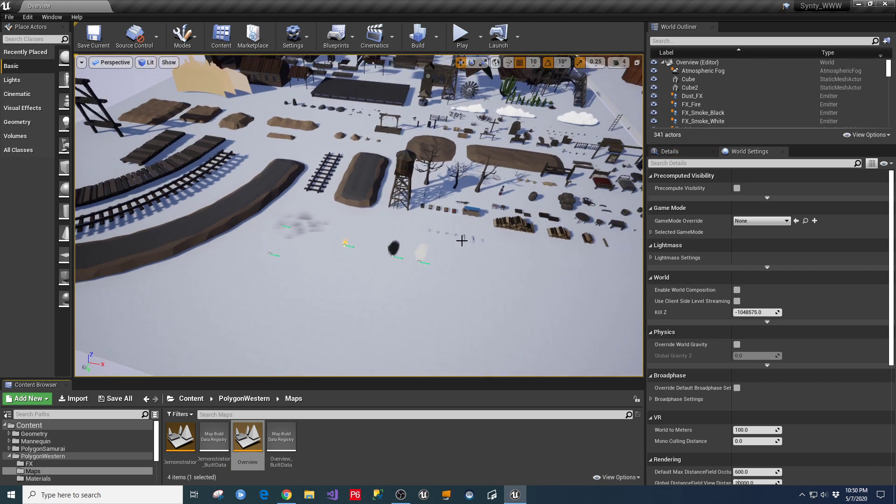
# Survey the full layout of western assets, from the rail tracks and smoke effects to the buildings and rock cliffs.
pyautogui.moveTo(410, 266); pyautogui.dragTo(415, 253, button='right')
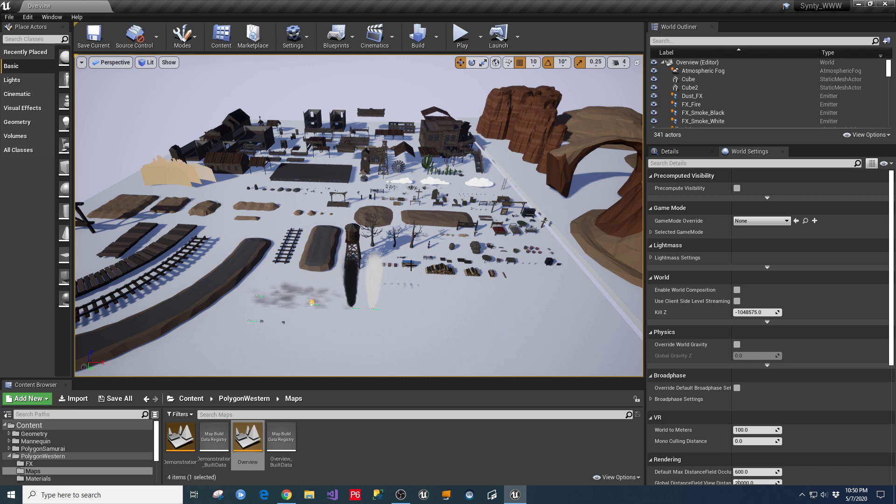
pyautogui.moveTo(417, 317); pyautogui.dragTo(414, 317, button='right')
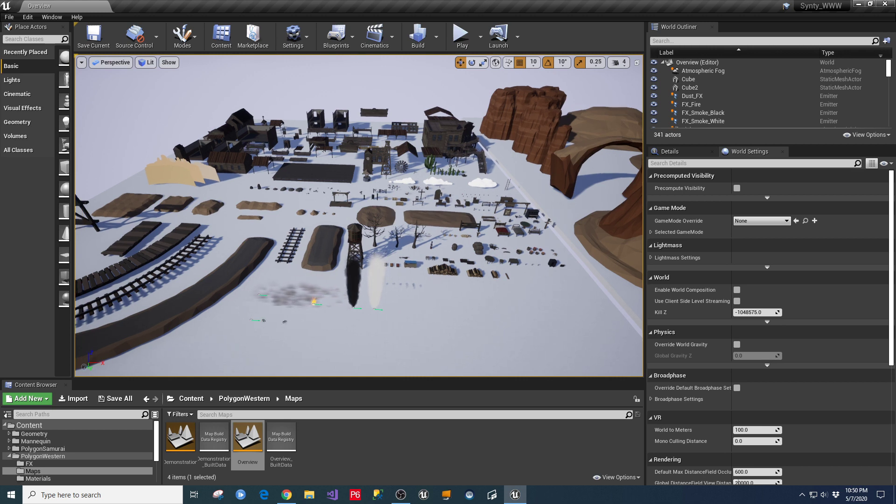
pyautogui.rightClick(412, 318)
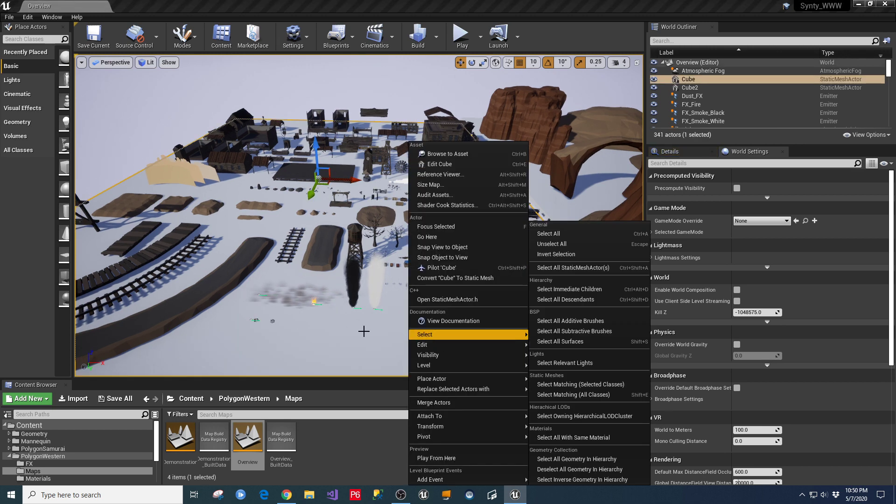
pyautogui.click(398, 336)
pyautogui.press('a')
pyautogui.press('s')
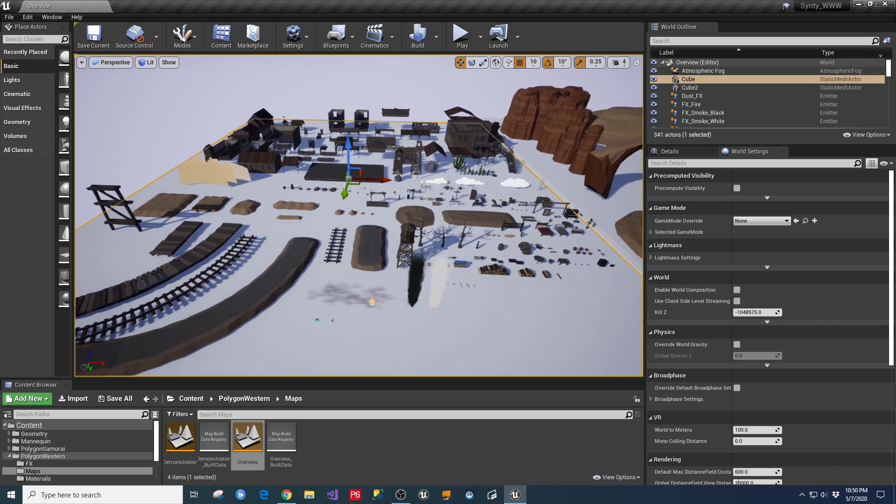
pyautogui.moveTo(398, 336); pyautogui.dragTo(444, 336, button='right')
# Examine the modular western building shells up close and select the large two-storey one.
pyautogui.keyDown('alt'); pyautogui.moveTo(329, 159); pyautogui.dragTo(296, 174); pyautogui.keyUp('alt')
pyautogui.moveTo(358, 215); pyautogui.dragTo(198, 147, button='right')
pyautogui.press('w')
pyautogui.press('d')
pyautogui.press('w')
pyautogui.press('s')
pyautogui.press('w')
pyautogui.moveTo(392, 234); pyautogui.dragTo(405, 295, button='right')
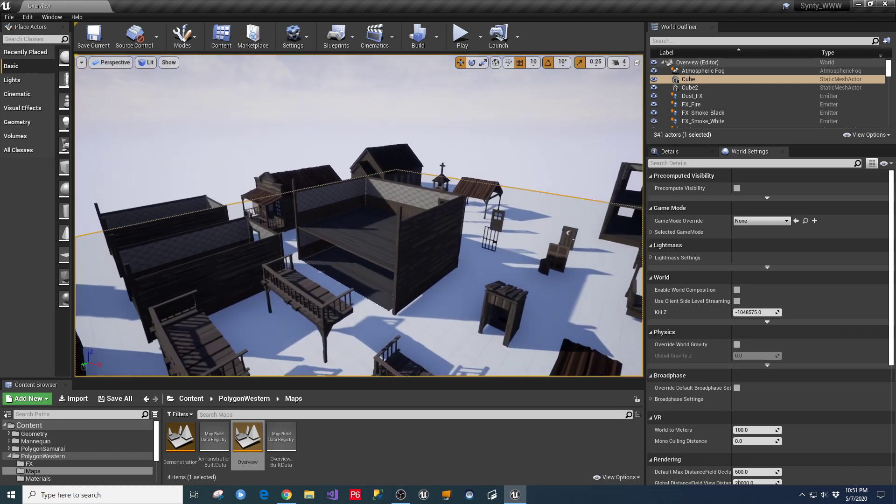
pyautogui.click(423, 264)
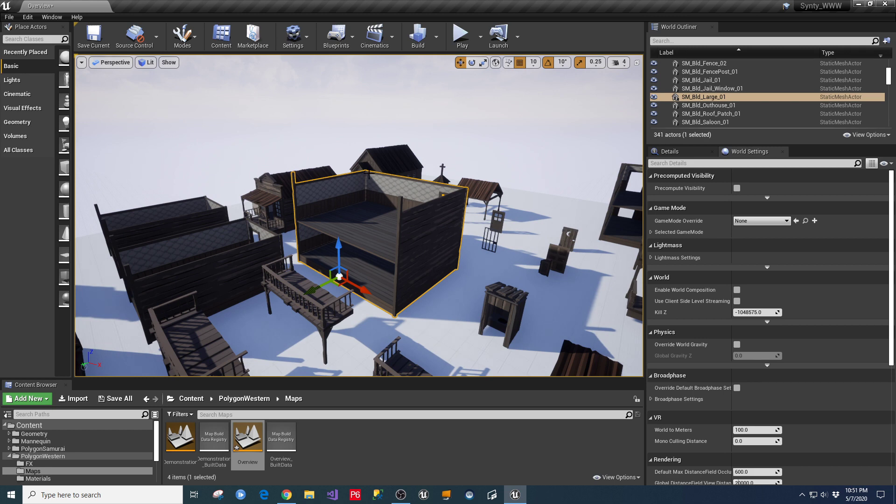
# Inspect the shop signs, porches, cactus, fence, bedroll and stove props in the Overview map.
pyautogui.moveTo(420, 291); pyautogui.dragTo(532, 349, button='right')
pyautogui.press('s')
pyautogui.moveTo(457, 287); pyautogui.dragTo(486, 283)
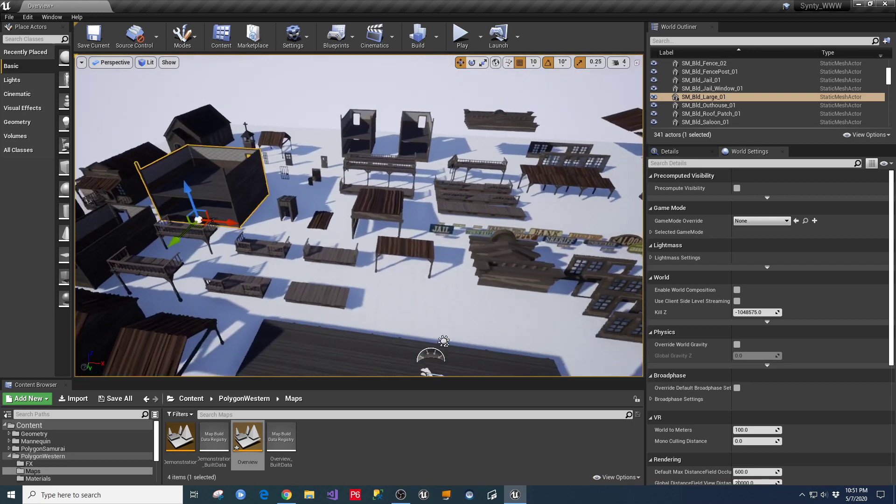
pyautogui.press('w')
pyautogui.moveTo(485, 283); pyautogui.dragTo(439, 280, button='right')
pyautogui.press('w')
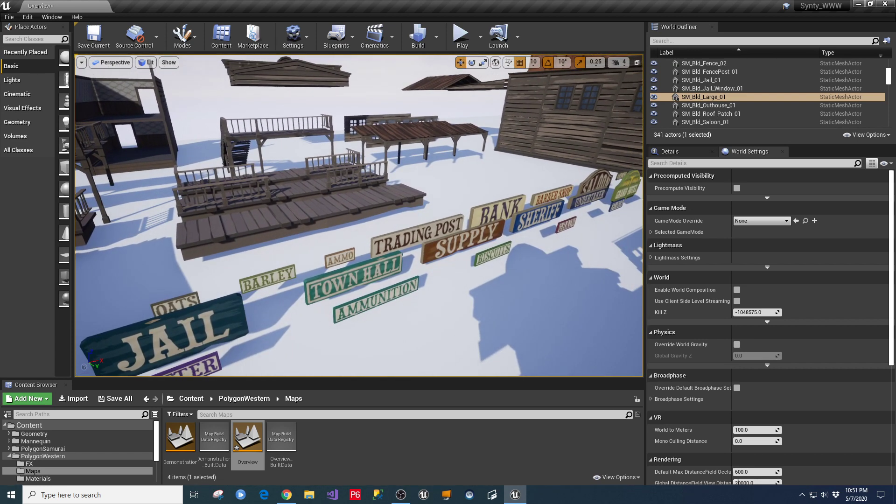
pyautogui.moveTo(439, 280); pyautogui.dragTo(473, 235, button='right')
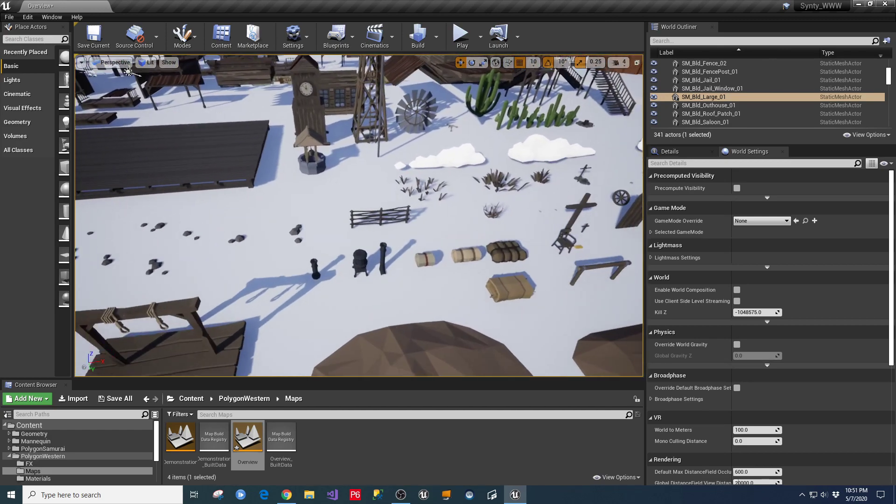
pyautogui.press('w')
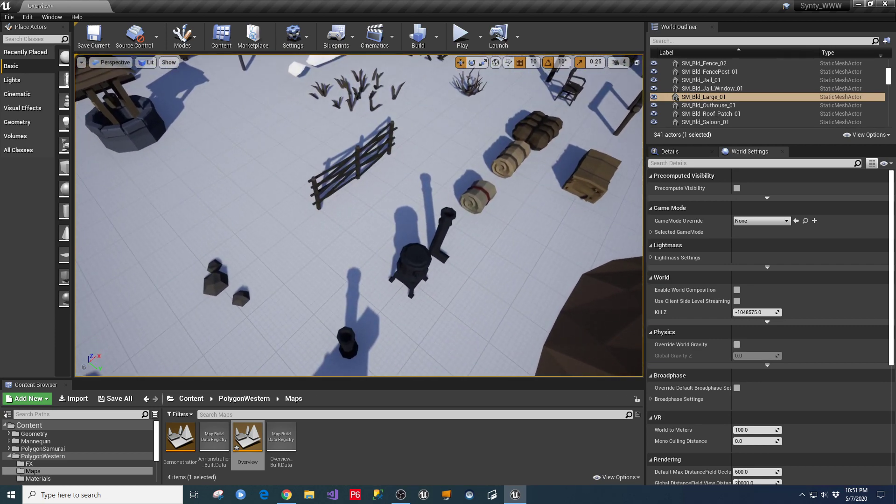
pyautogui.moveTo(359, 216); pyautogui.dragTo(357, 215, button='right')
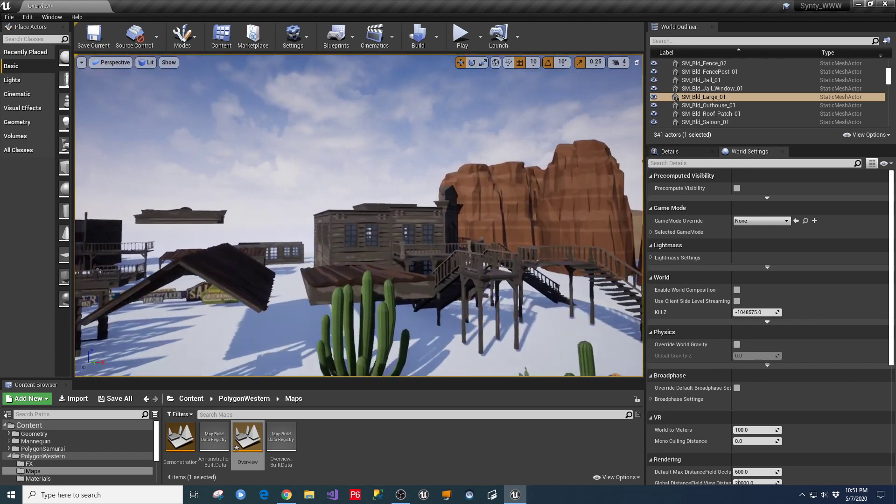
# Examine the saloon building, wooden staircases, rock cliffs and rail track pieces in the Overview map.
pyautogui.press('w')
pyautogui.moveTo(360, 215); pyautogui.dragTo(421, 235, button='right')
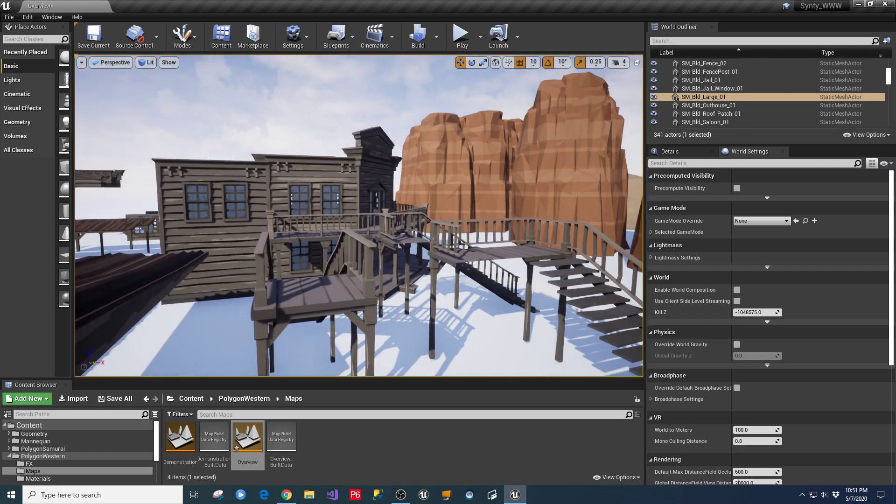
pyautogui.moveTo(358, 216); pyautogui.dragTo(428, 216, button='right')
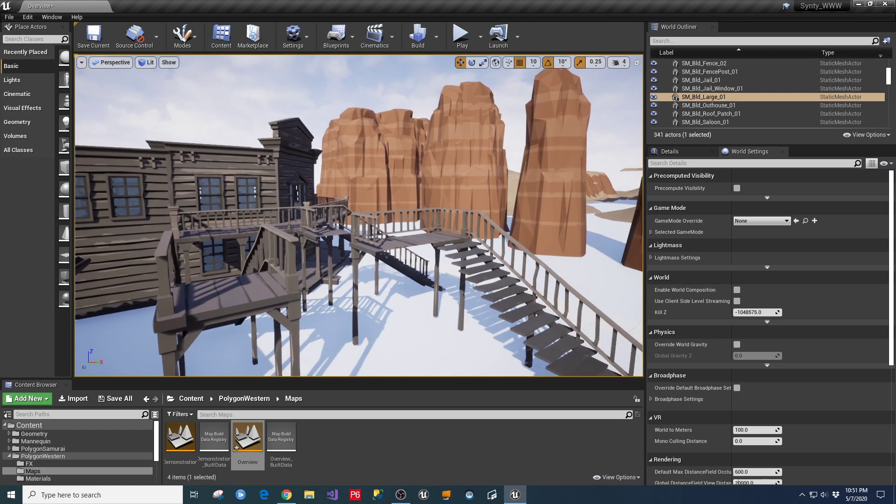
pyautogui.moveTo(358, 216); pyautogui.dragTo(289, 257, button='right')
pyautogui.press('s')
pyautogui.moveTo(607, 263); pyautogui.dragTo(813, 294, button='right')
pyautogui.moveTo(359, 216); pyautogui.dragTo(450, 191, button='right')
pyautogui.moveTo(812, 247); pyautogui.dragTo(863, 201, button='right')
# Open the PolygonWestern Demonstration map, saving the pending Overview content, and look over the town and surrounding desert.
pyautogui.doubleClick(177, 438)
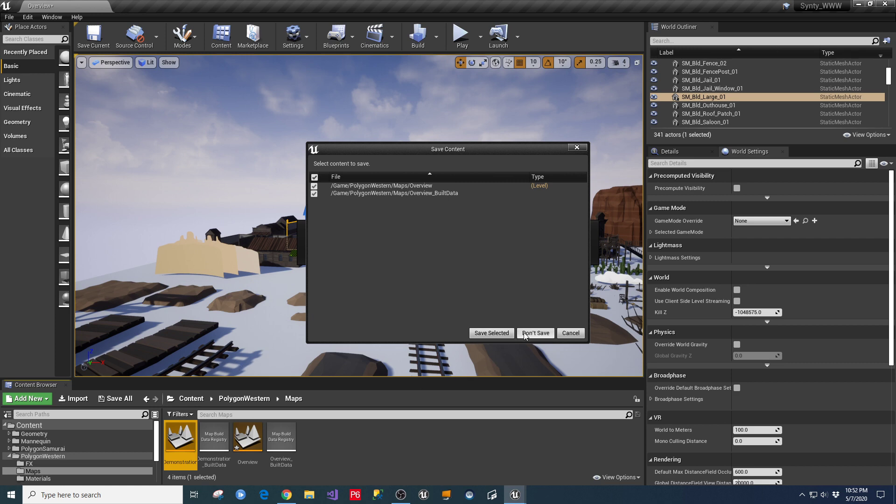
pyautogui.click(500, 335)
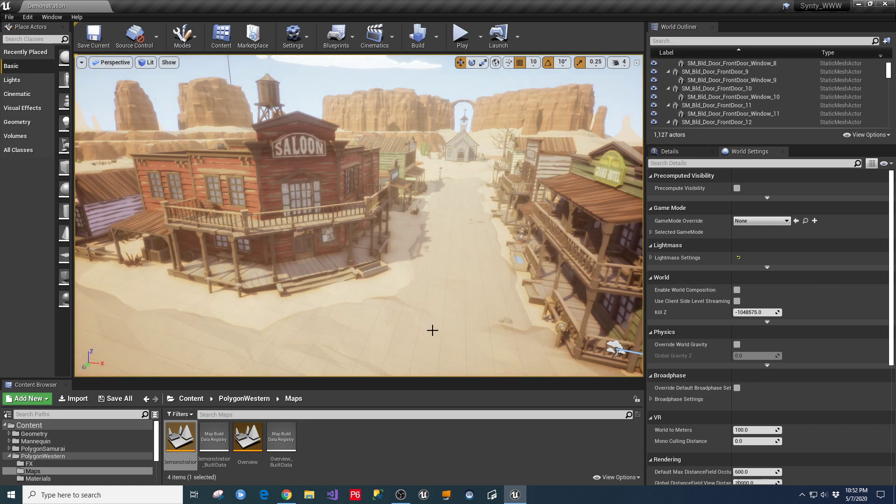
pyautogui.moveTo(432, 330); pyautogui.dragTo(311, 330, button='right')
pyautogui.moveTo(380, 355); pyautogui.dragTo(426, 327, button='right')
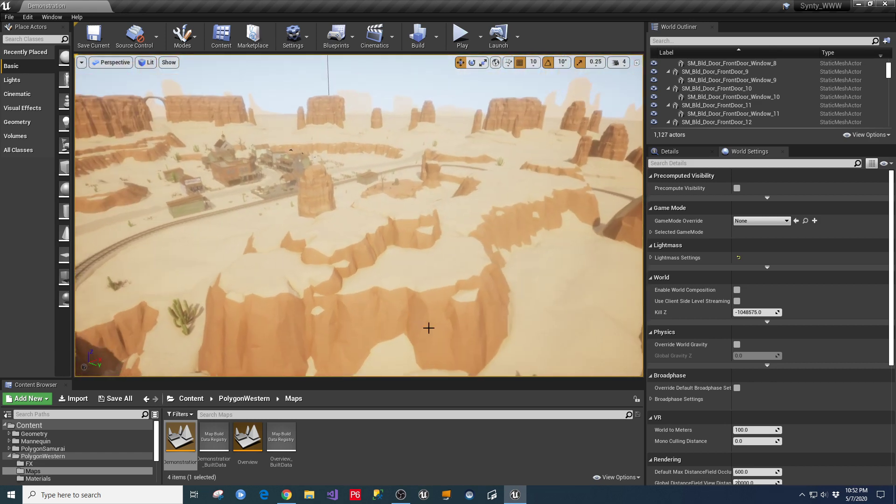
pyautogui.click(175, 66)
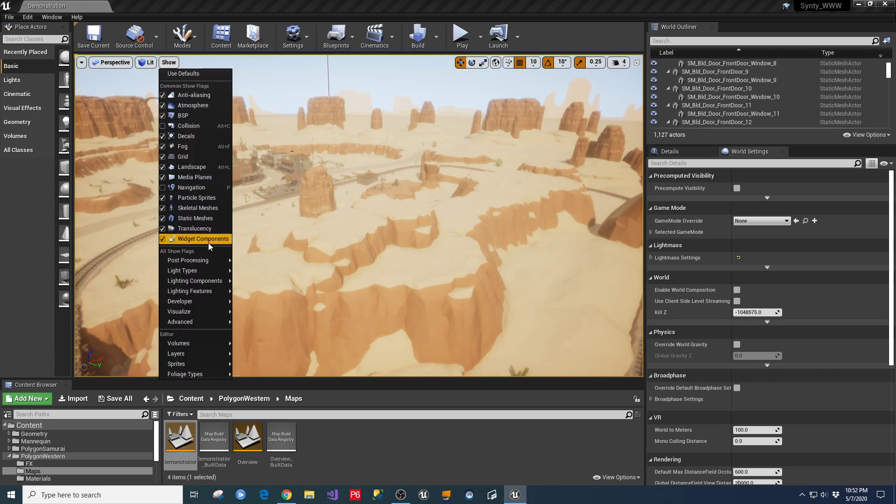
pyautogui.moveTo(211, 259)
pyautogui.click(259, 301)
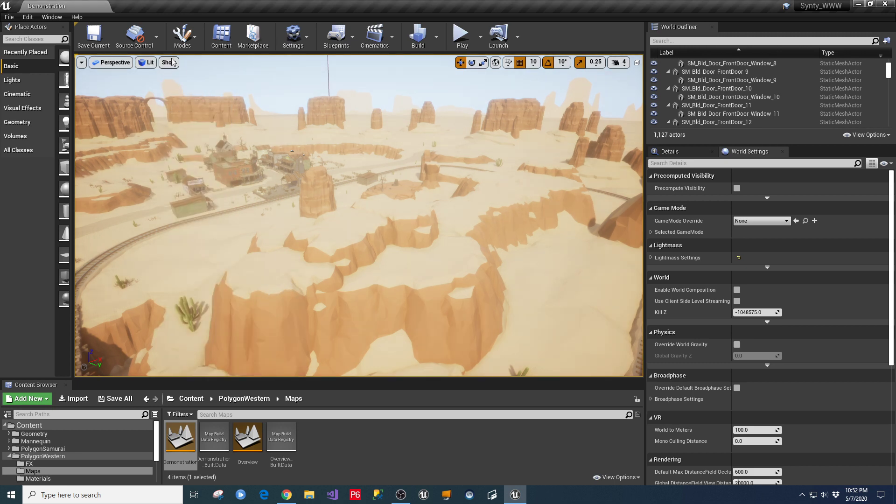
# Examine the railway loop, trestle bridge, train station platform and edge of town in the Demonstration map.
pyautogui.moveTo(364, 234); pyautogui.dragTo(232, 230, button='right')
pyautogui.moveTo(369, 241); pyautogui.dragTo(299, 206, button='right')
pyautogui.press('w')
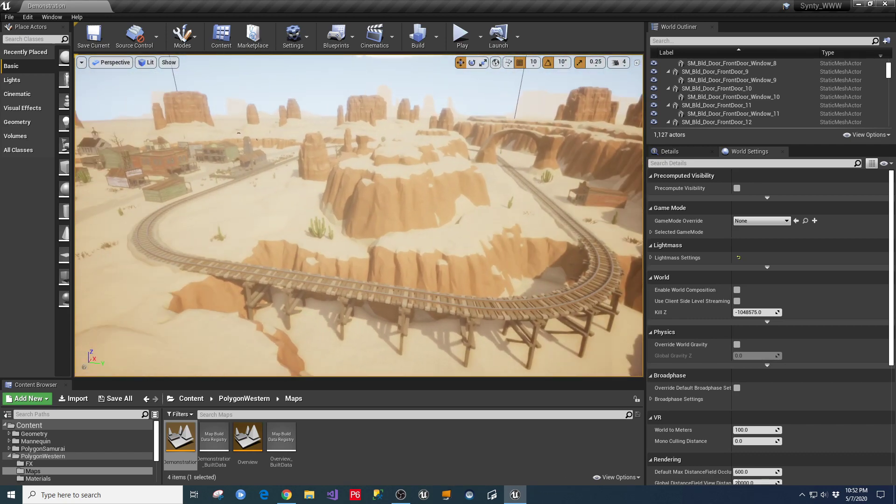
pyautogui.moveTo(448, 196); pyautogui.dragTo(424, 185, button='right')
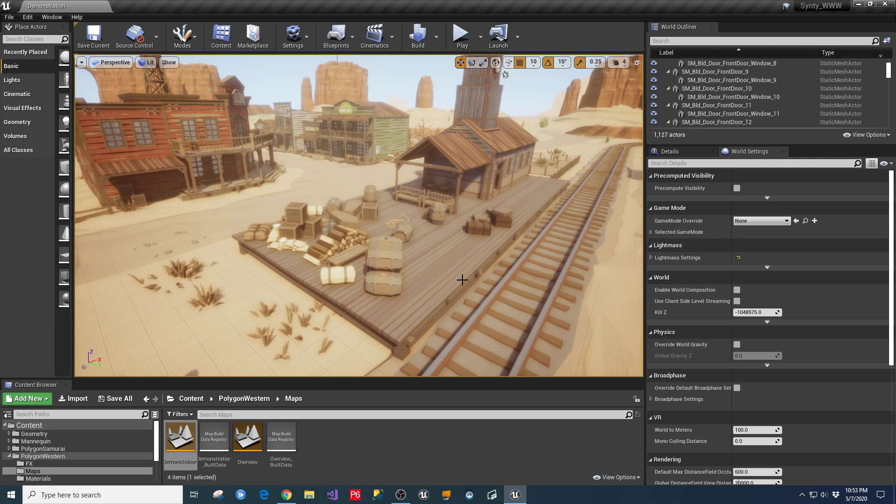
pyautogui.moveTo(359, 216); pyautogui.dragTo(249, 210, button='right')
pyautogui.press('d')
pyautogui.press('a')
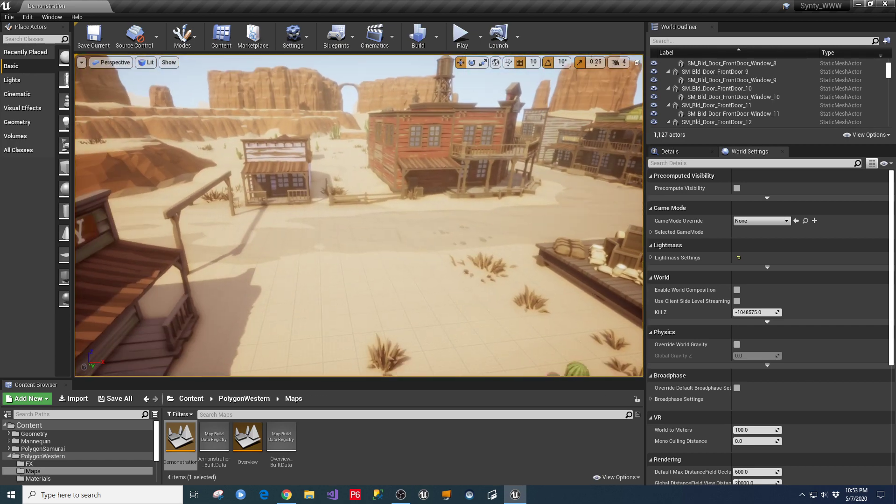
# Tour the desert rock formations, fenced paddock, Trading Post and Barber Shop in the Demonstration map.
pyautogui.moveTo(397, 133); pyautogui.dragTo(413, 138, button='right')
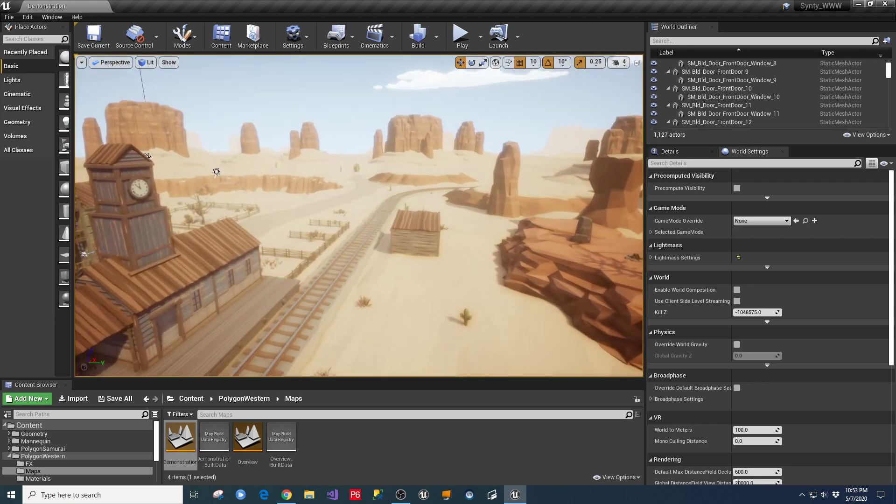
pyautogui.moveTo(413, 138); pyautogui.dragTo(437, 139, button='right')
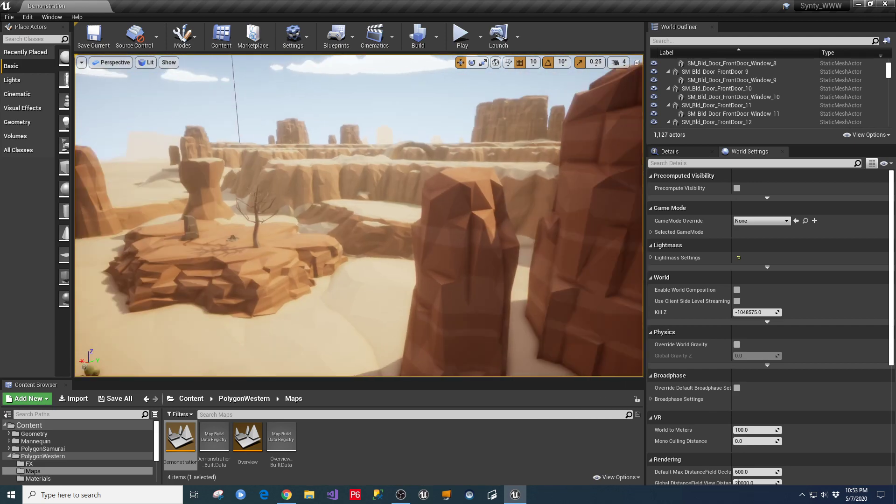
pyautogui.moveTo(437, 139); pyautogui.dragTo(310, 140, button='right')
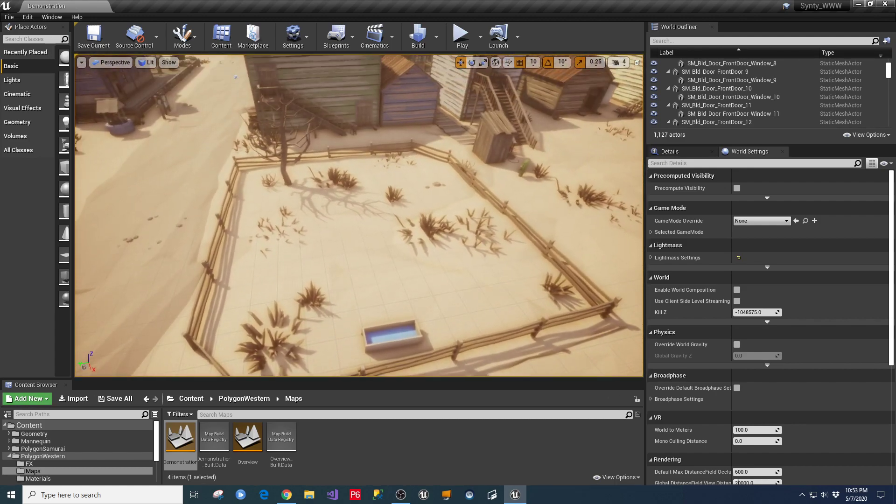
pyautogui.moveTo(358, 216); pyautogui.dragTo(400, 165, button='right')
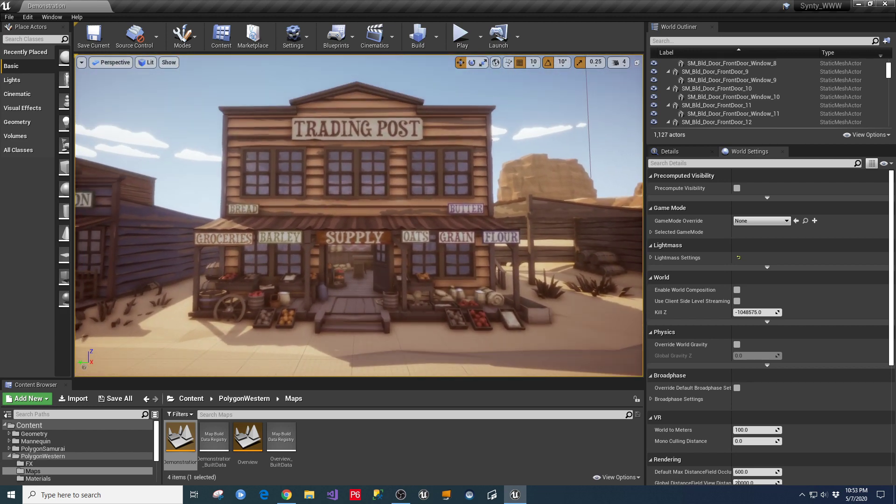
pyautogui.moveTo(358, 215); pyautogui.dragTo(280, 215, button='right')
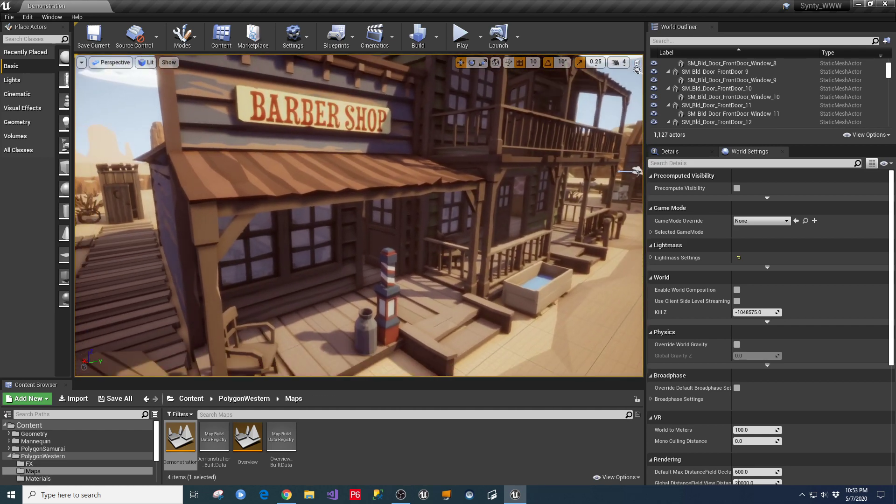
# Examine the town's main street, clock tower building, supply store and road leading out of town in the Demonstration map.
pyautogui.moveTo(358, 215); pyautogui.dragTo(486, 211, button='right')
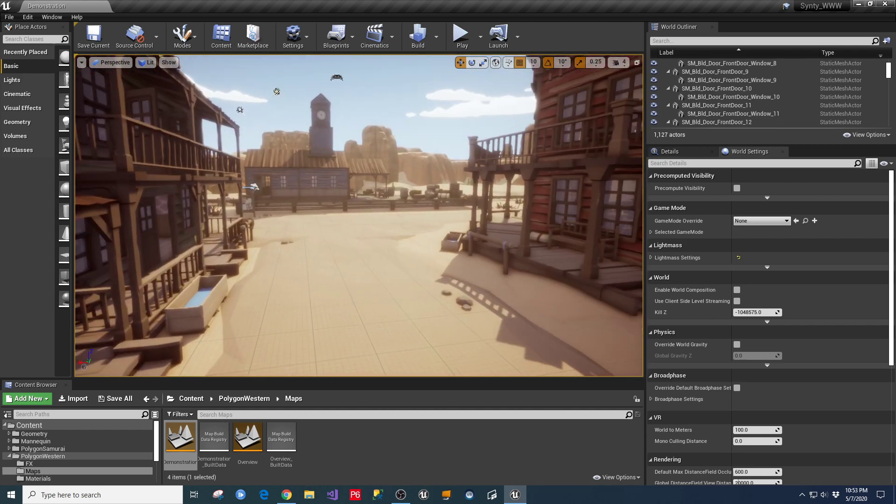
pyautogui.moveTo(359, 216); pyautogui.dragTo(448, 215, button='right')
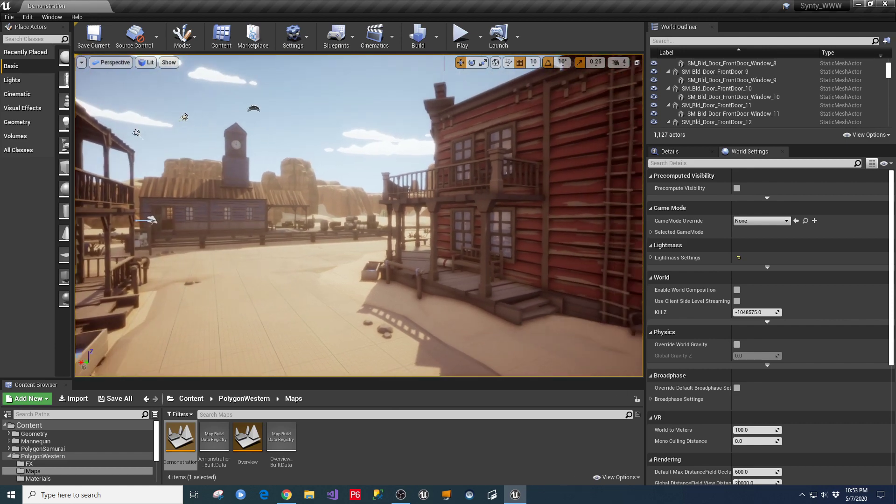
pyautogui.moveTo(358, 215); pyautogui.dragTo(448, 215, button='right')
pyautogui.press('w')
pyautogui.press('w')
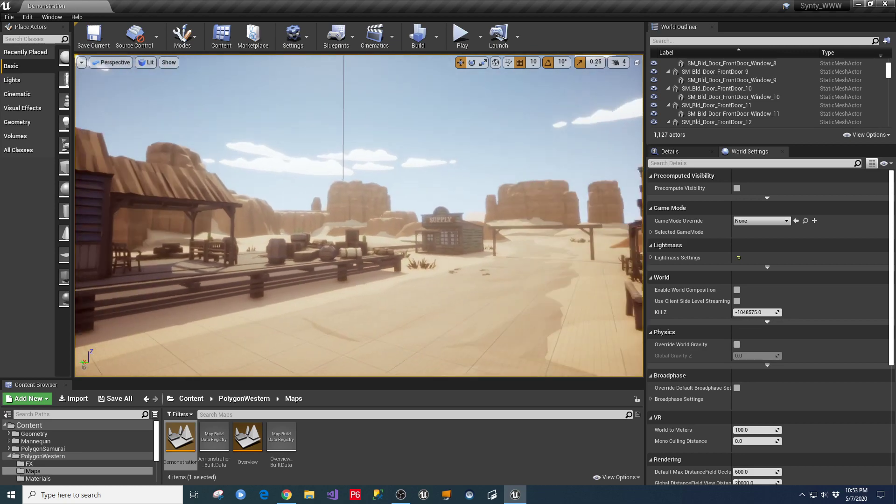
pyautogui.moveTo(358, 215); pyautogui.dragTo(187, 216, button='right')
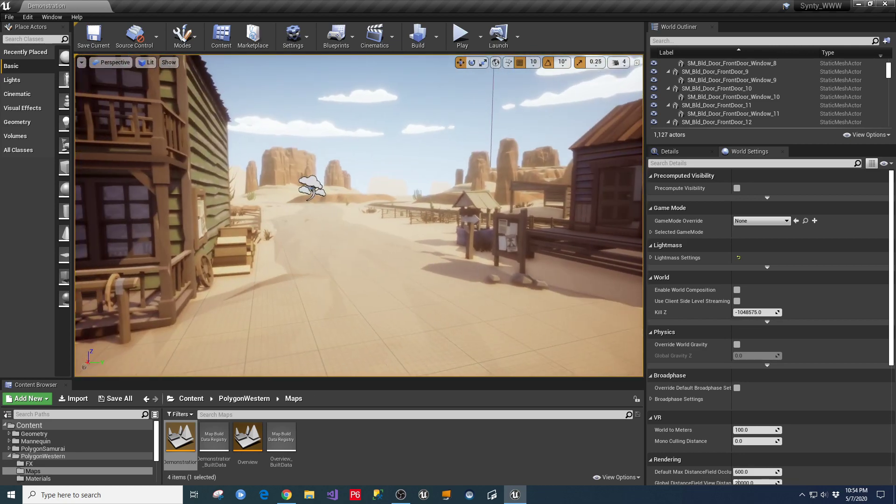
pyautogui.moveTo(289, 215); pyautogui.dragTo(289, 216, button='right')
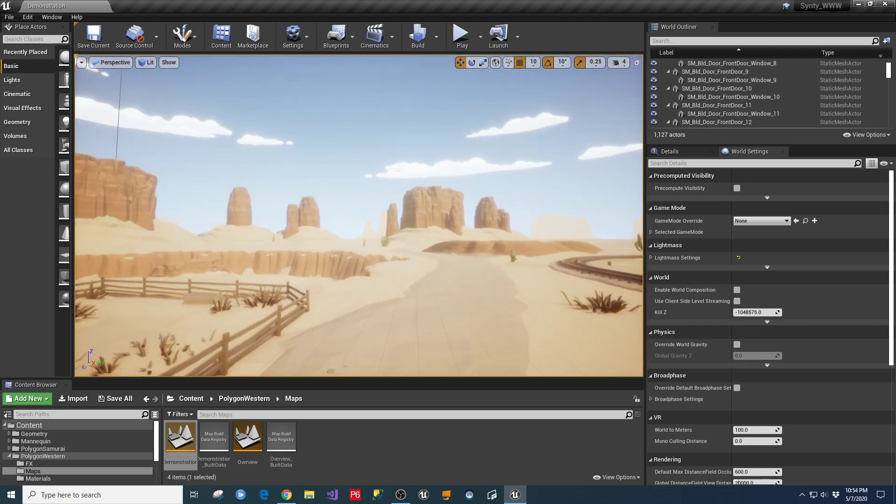
# Survey the whole Demonstration map from above, including the town, mesas, canyon rims and railway.
pyautogui.moveTo(358, 216); pyautogui.dragTo(293, 201, button='right')
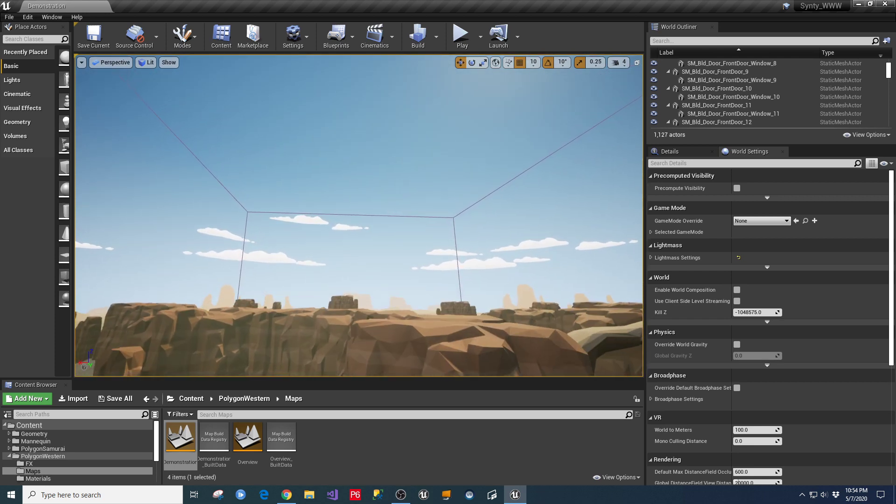
pyautogui.moveTo(293, 200); pyautogui.dragTo(293, 201, button='right')
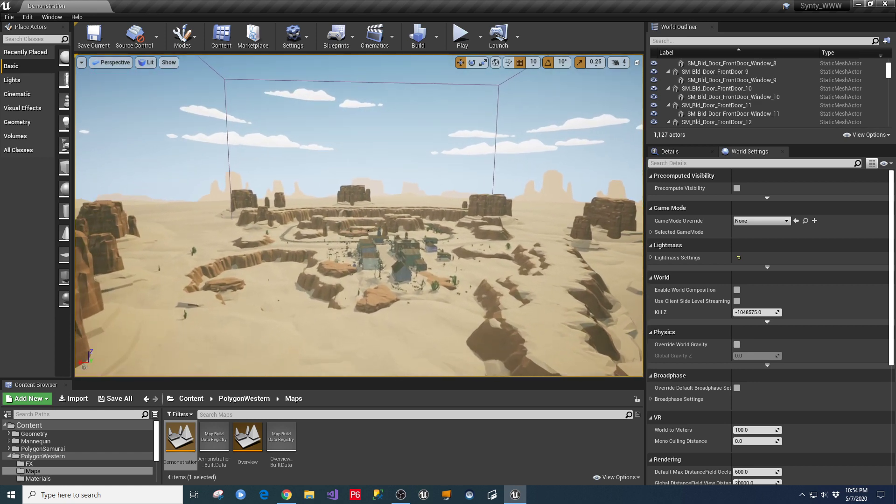
pyautogui.press('w')
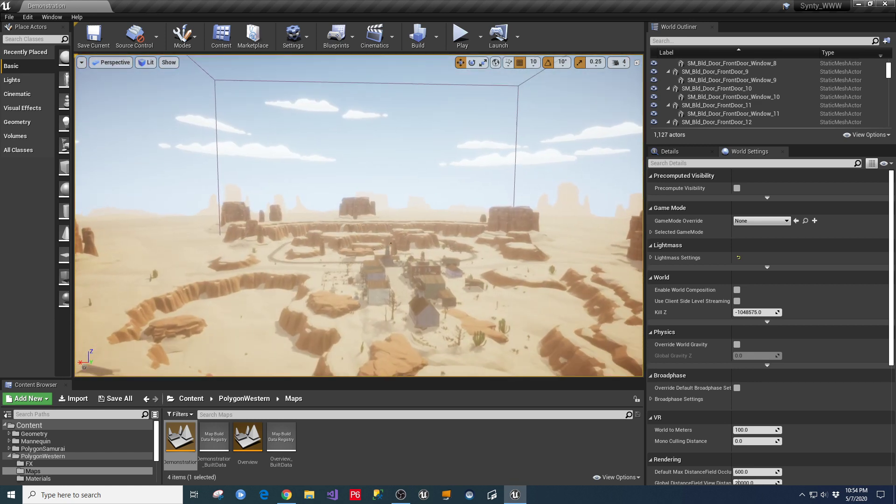
pyautogui.moveTo(293, 200); pyautogui.dragTo(293, 201, button='right')
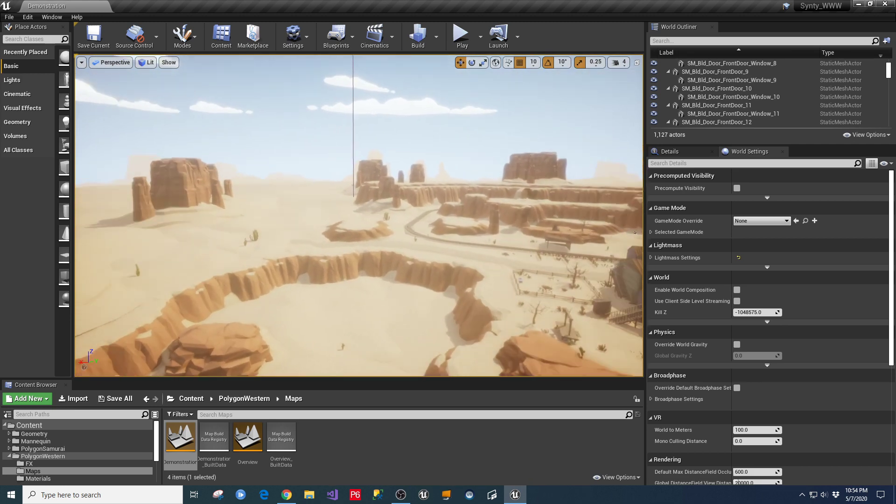
pyautogui.moveTo(293, 201); pyautogui.dragTo(377, 201, button='right')
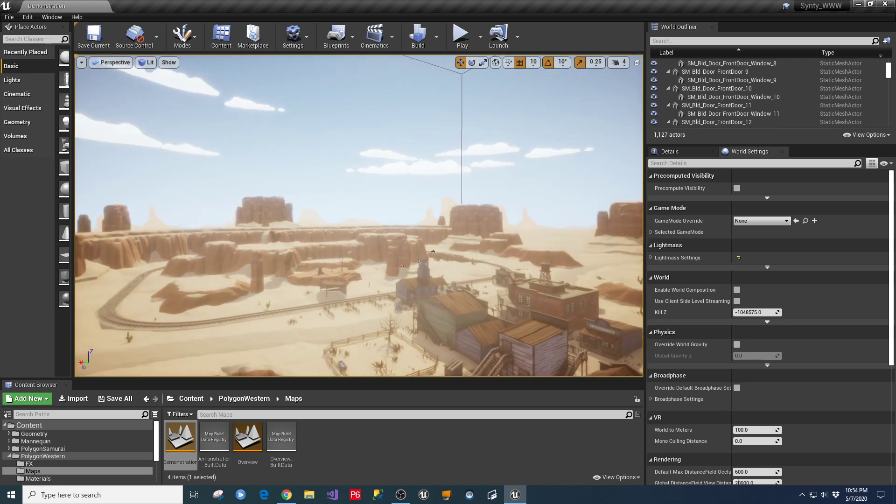
# Examine the wallpapered building interior, railway trestle bridge, canyons and town entrance in the Demonstration map.
pyautogui.moveTo(293, 201); pyautogui.dragTo(293, 201, button='right')
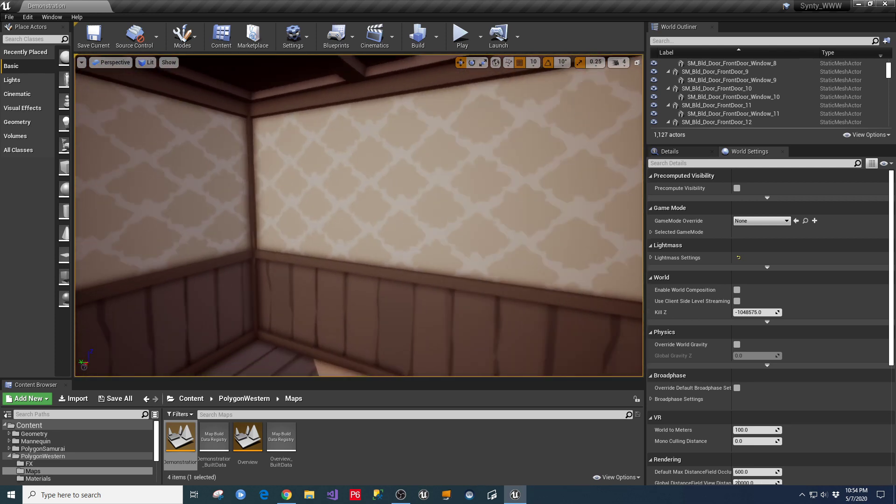
pyautogui.press('w')
pyautogui.moveTo(359, 216); pyautogui.dragTo(332, 193, button='right')
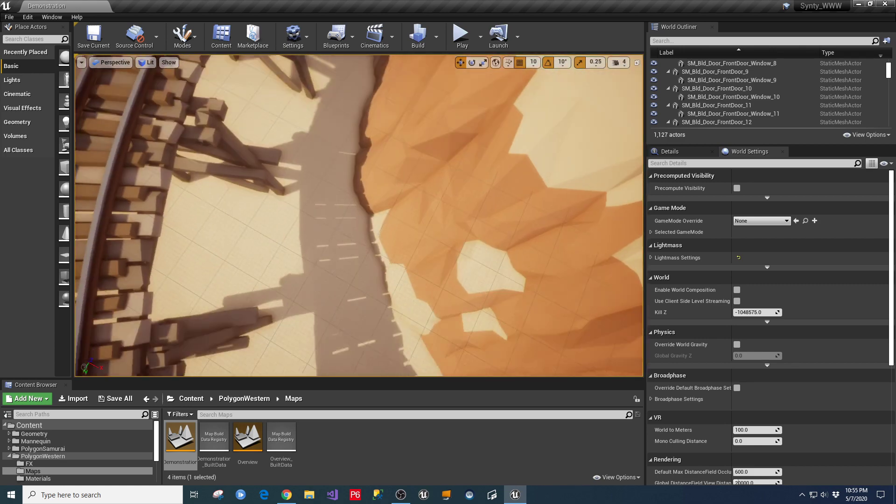
pyautogui.press('s')
pyautogui.moveTo(359, 216); pyautogui.dragTo(357, 122, button='right')
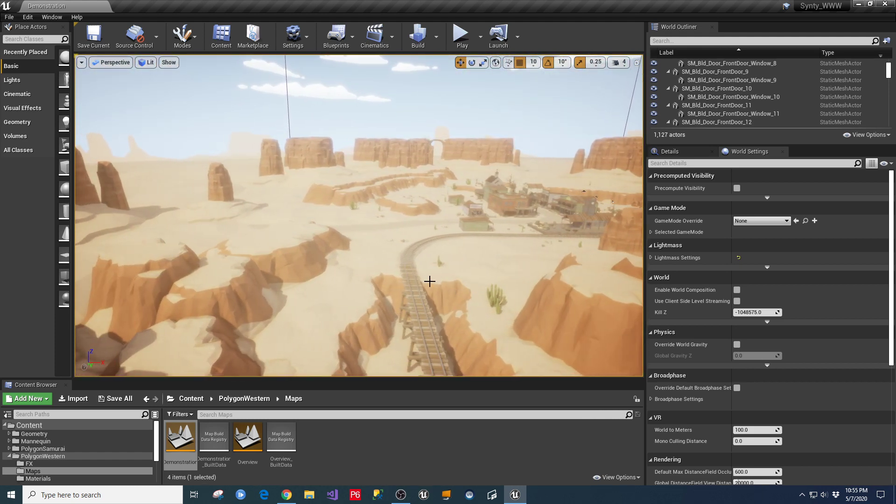
pyautogui.moveTo(429, 281); pyautogui.dragTo(456, 271, button='right')
pyautogui.press('w')
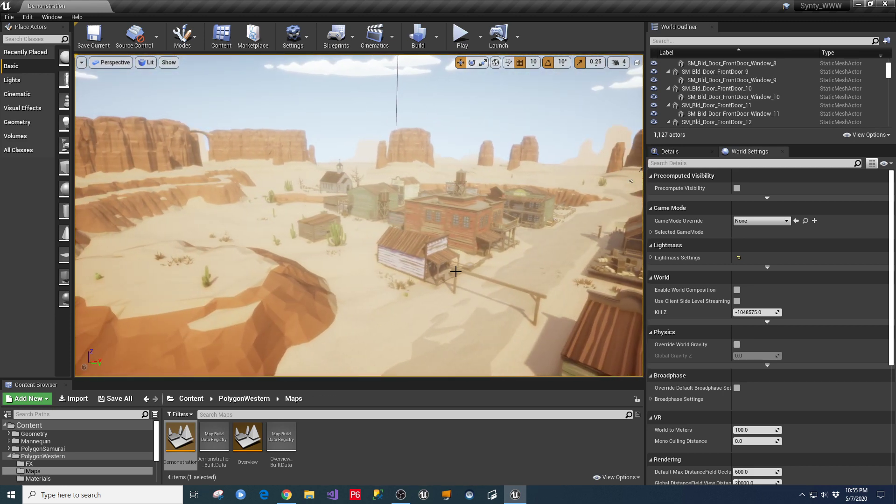
# Open the Overview map of the PolygonWesternFrontier pack and widen the viewport.
pyautogui.click(9, 458)
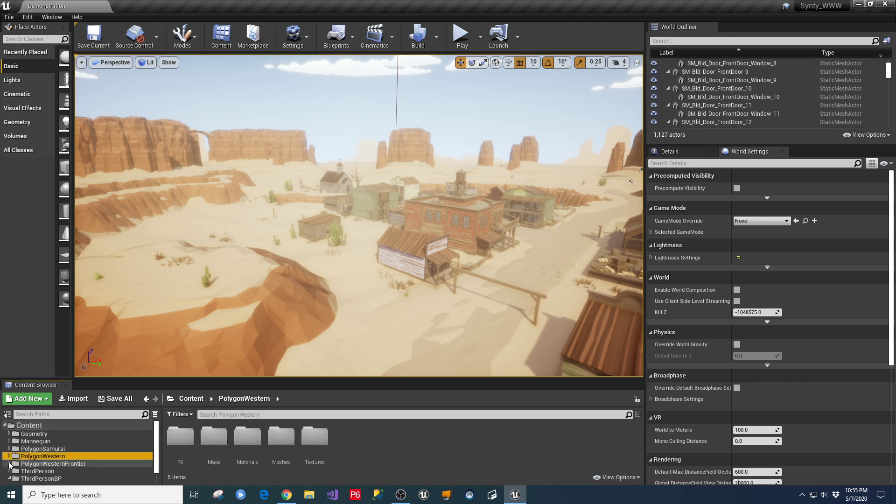
pyautogui.click(9, 464)
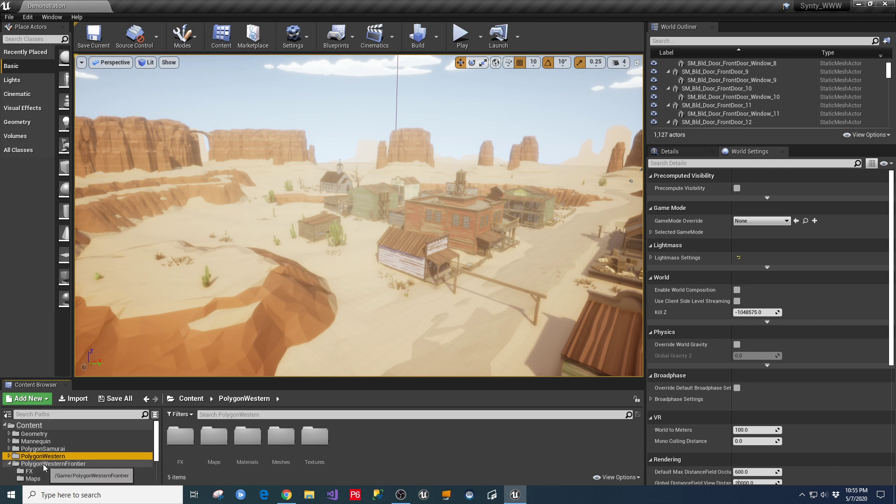
pyautogui.doubleClick(213, 439)
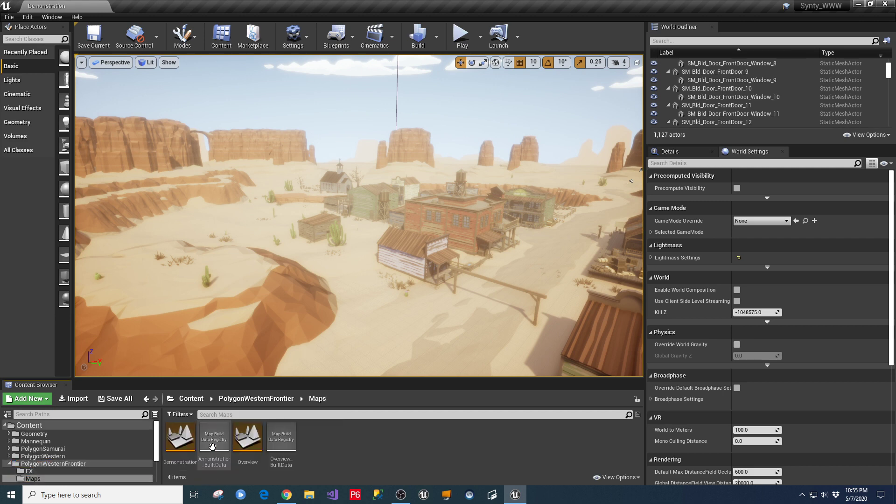
pyautogui.doubleClick(253, 446)
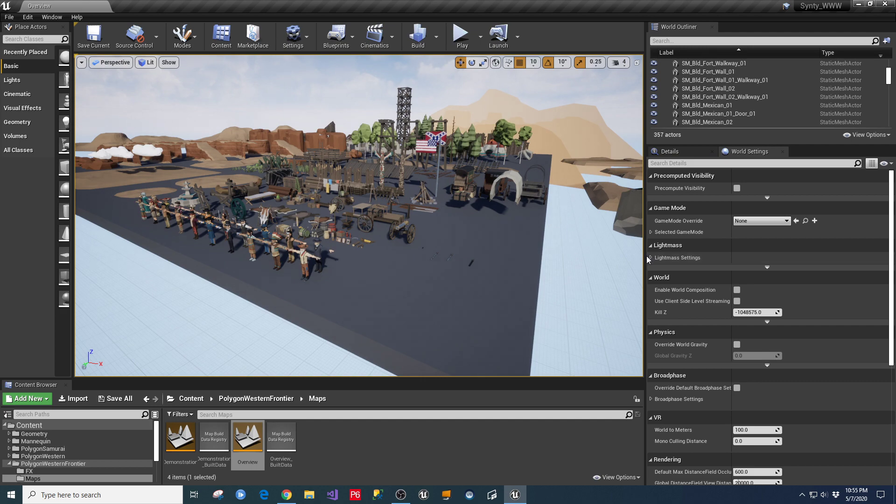
pyautogui.moveTo(648, 260); pyautogui.dragTo(876, 226)
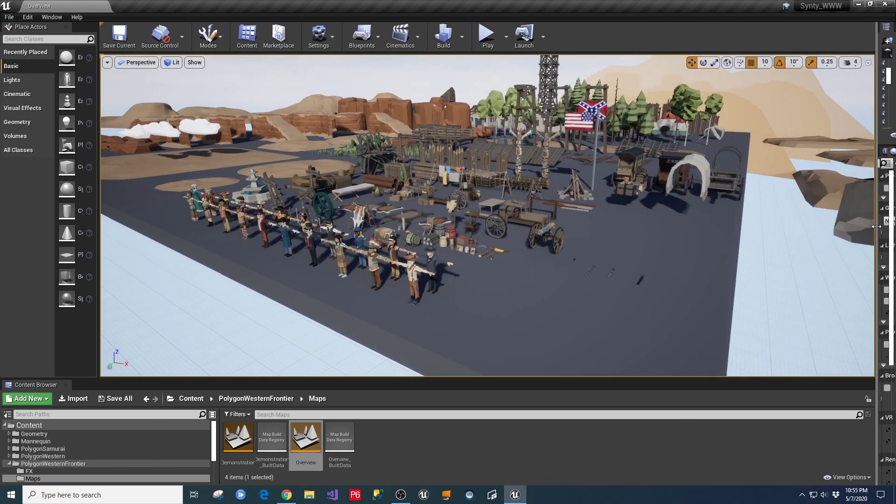
# Survey the full layout of the PolygonWesternFrontier Overview map, including its terrain pieces, rocks, trees and prop rows.
pyautogui.moveTo(556, 288); pyautogui.dragTo(685, 273, button='right')
pyautogui.press('s')
pyautogui.press('a')
pyautogui.press('w')
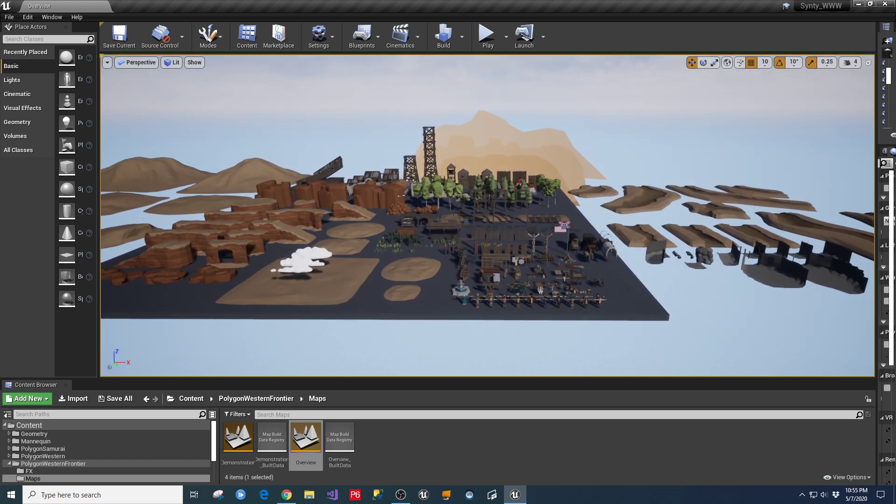
pyautogui.press('d')
# Examine the row of frontier characters and the canoe and wooden props behind them.
pyautogui.moveTo(681, 240); pyautogui.dragTo(664, 270, button='right')
pyautogui.moveTo(612, 247); pyautogui.dragTo(567, 232, button='right')
pyautogui.moveTo(458, 156); pyautogui.dragTo(283, 163, button='right')
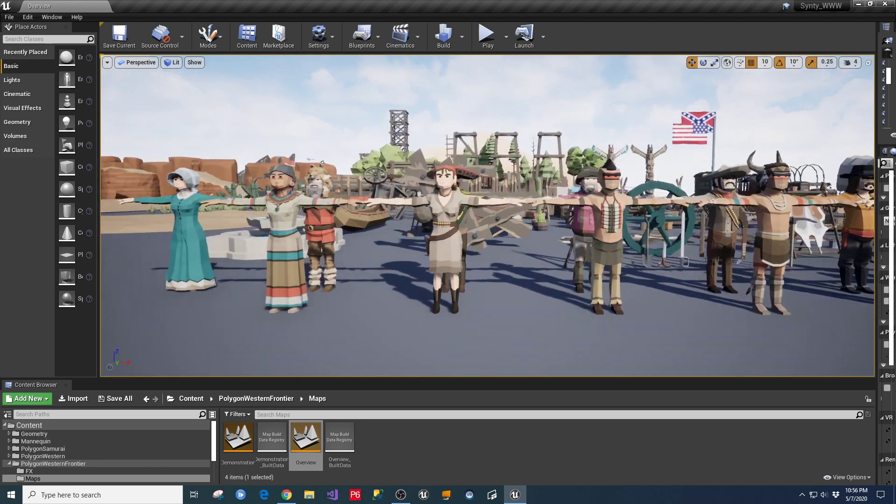
pyautogui.moveTo(344, 163); pyautogui.dragTo(326, 259, button='right')
pyautogui.moveTo(287, 133); pyautogui.dragTo(292, 123, button='right')
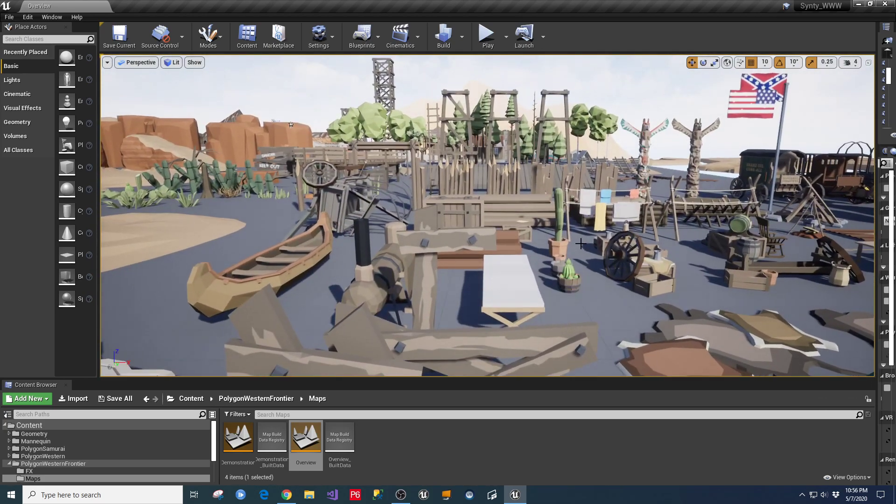
# Set the viewport camera speed to 2.
pyautogui.click(850, 62)
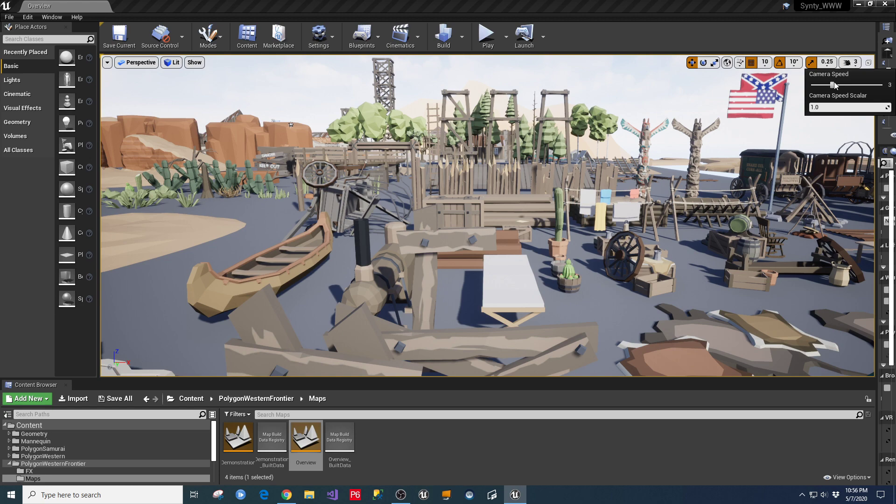
pyautogui.moveTo(834, 84); pyautogui.dragTo(826, 88)
pyautogui.click(587, 286)
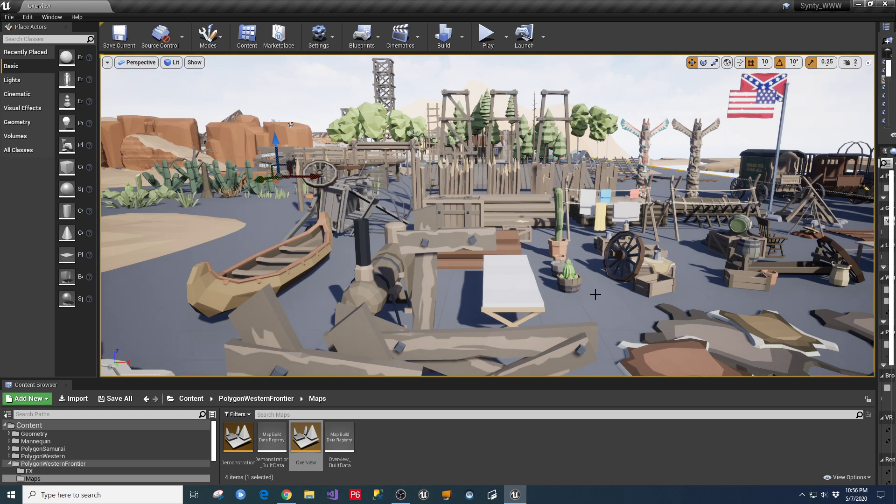
# Examine the campfires, totem poles, treasure chests and Wonderful Curatives wagon among the props.
pyautogui.press('d')
pyautogui.moveTo(588, 286)
pyautogui.mouseDown(button='right')
pyautogui.moveTo(589, 273)
pyautogui.moveTo(573, 277)
pyautogui.mouseUp(button='right')
pyautogui.moveTo(325, 153); pyautogui.dragTo(354, 180, button='right')
pyautogui.press('d')
pyautogui.press('w')
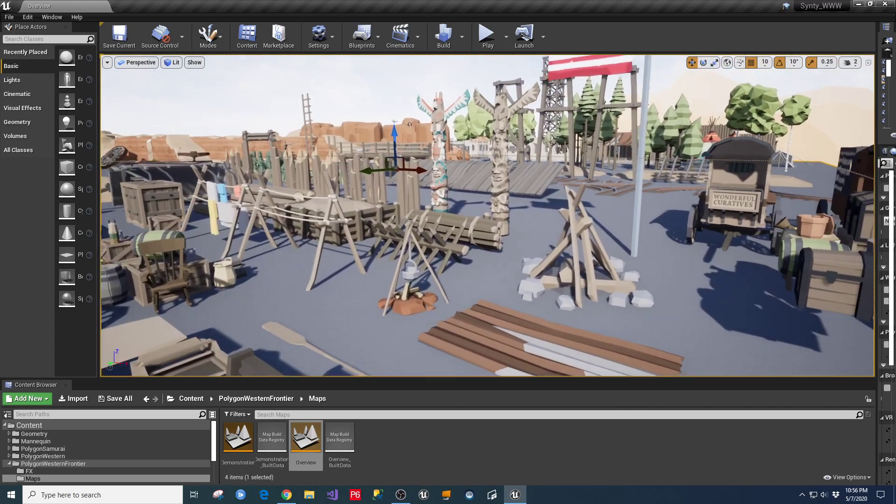
pyautogui.moveTo(487, 102); pyautogui.dragTo(493, 103, button='right')
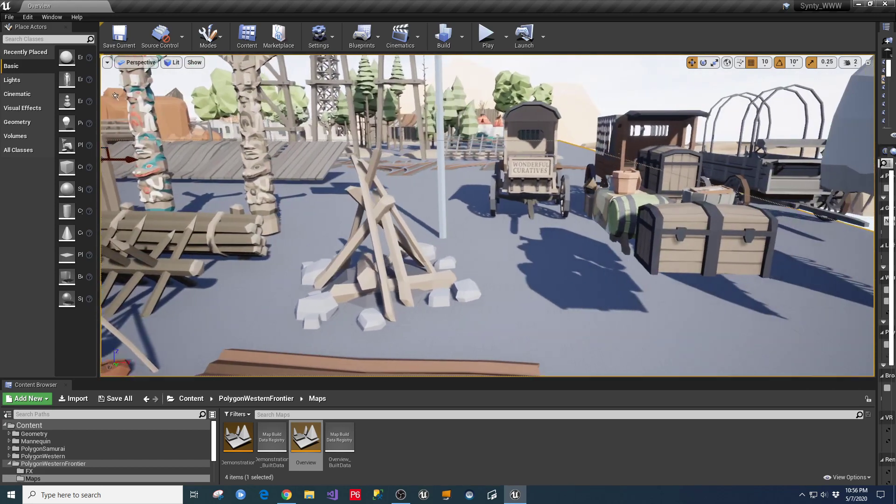
pyautogui.moveTo(488, 215); pyautogui.dragTo(446, 204, button='right')
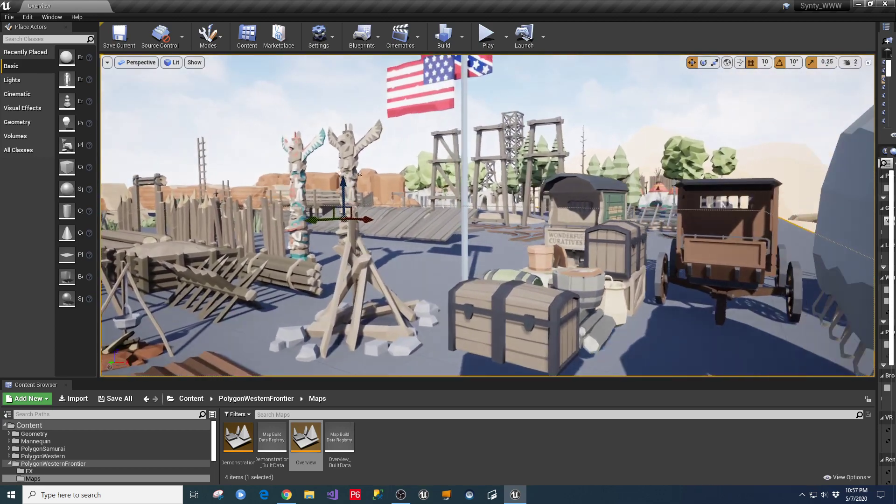
pyautogui.press('s')
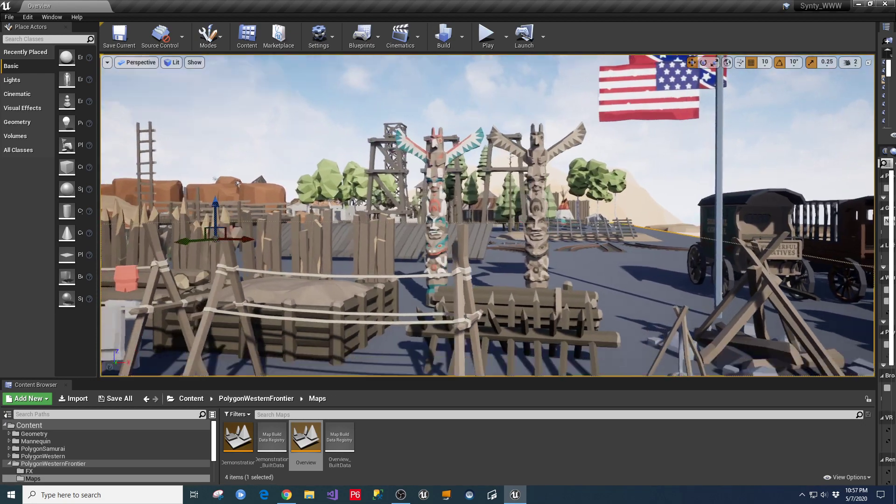
# Examine the flags, log barricades, clothesline and palisade fences around the totem poles.
pyautogui.moveTo(487, 215); pyautogui.dragTo(581, 177, button='right')
pyautogui.press('a')
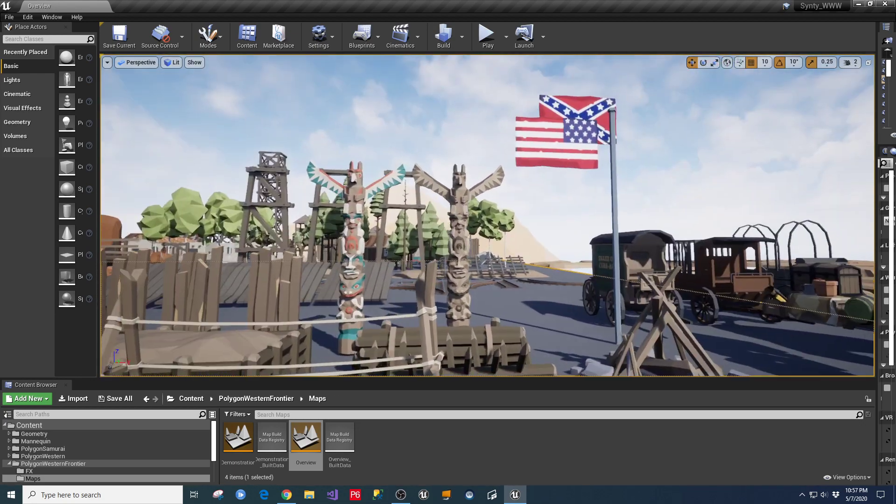
pyautogui.moveTo(487, 215); pyautogui.dragTo(394, 248, button='right')
pyautogui.press('a')
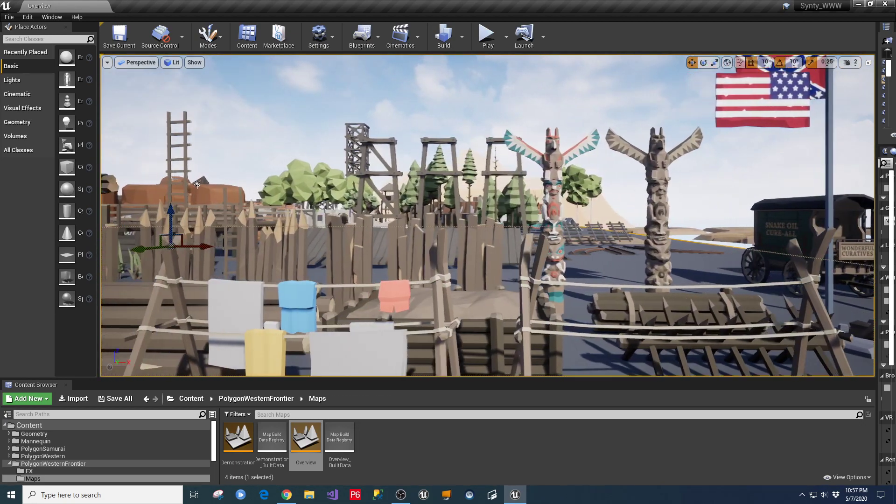
pyautogui.press('a')
pyautogui.moveTo(487, 215); pyautogui.dragTo(310, 215, button='right')
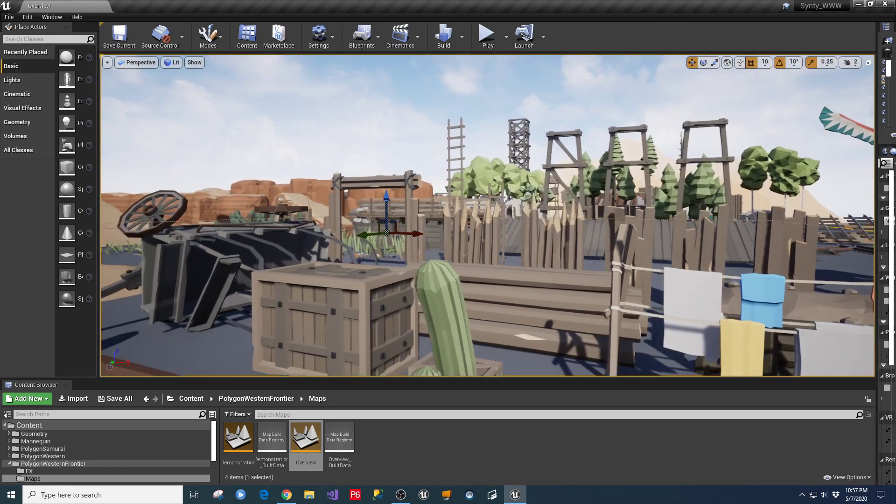
# Examine the overturned wagon, timber trestle supports, trees, tepees and fort pieces in the Overview map.
pyautogui.press('w')
pyautogui.moveTo(487, 215); pyautogui.dragTo(415, 261, button='right')
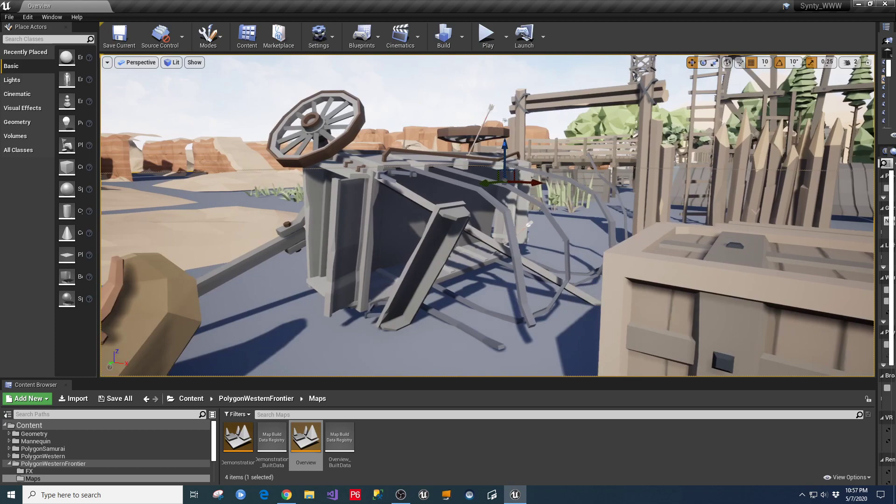
pyautogui.press('a')
pyautogui.moveTo(487, 215); pyautogui.dragTo(507, 156, button='right')
pyautogui.moveTo(520, 188); pyautogui.dragTo(299, 149, button='right')
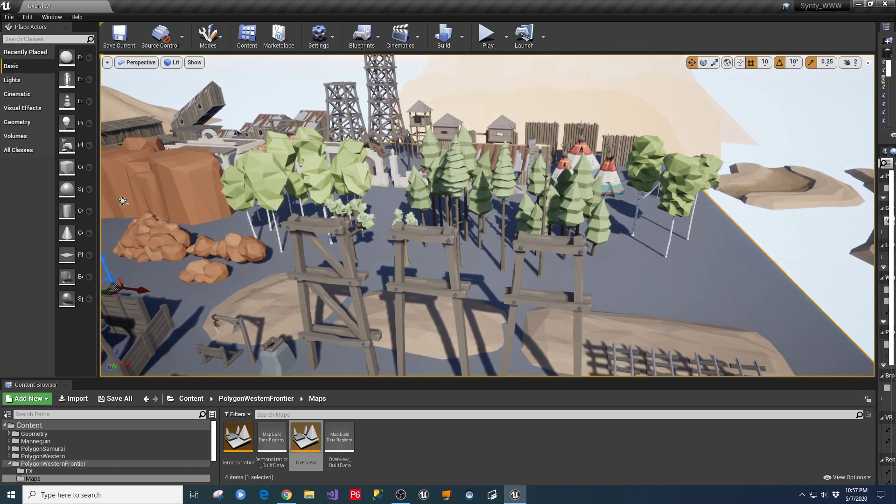
# Set the viewport camera speed to 3.
pyautogui.moveTo(603, 287); pyautogui.dragTo(604, 287, button='right')
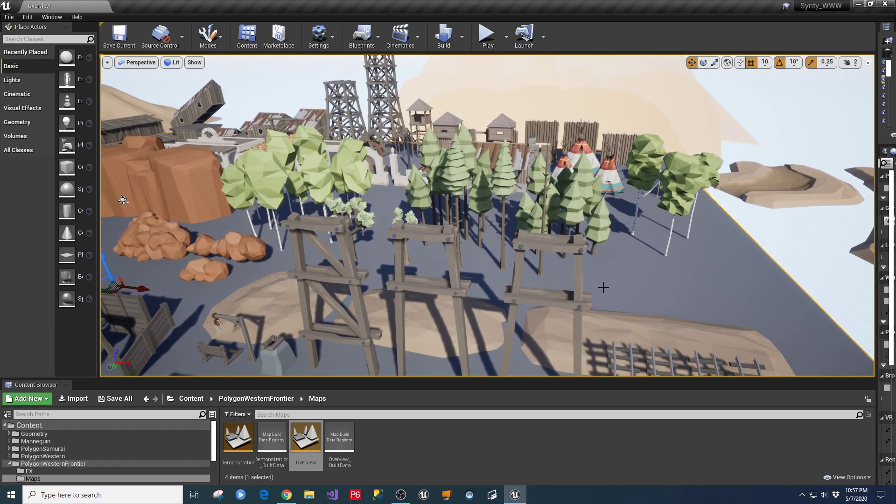
pyautogui.click(849, 63)
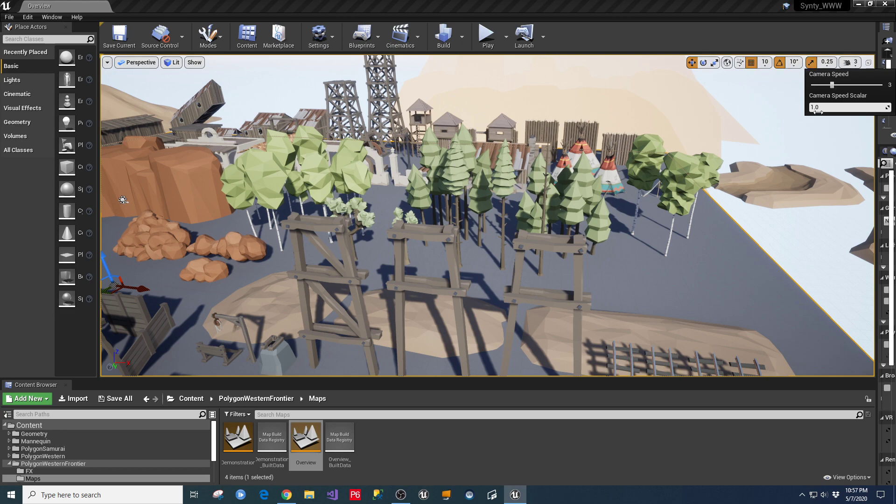
pyautogui.moveTo(721, 280); pyautogui.dragTo(722, 279, button='right')
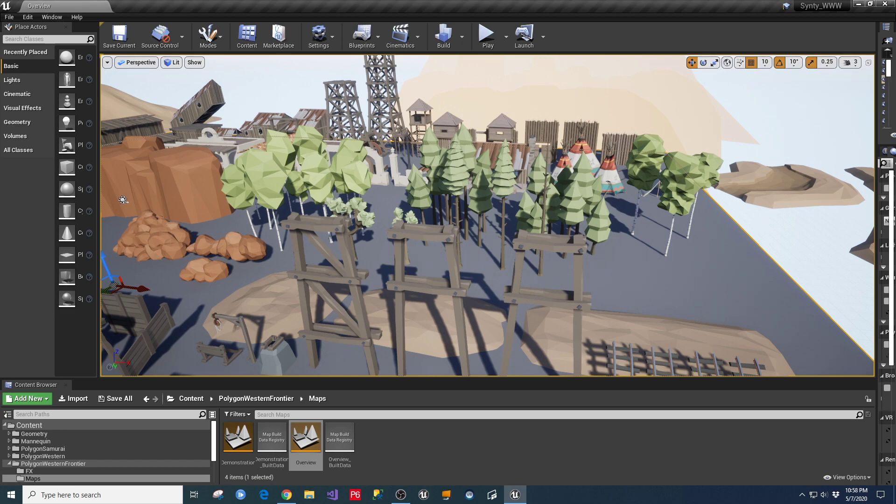
# Examine the wooden shacks, adobe buildings, mine towers and layered canyon cliff pieces in the PolygonWesternFrontier Overview map.
pyautogui.moveTo(722, 279)
pyautogui.mouseDown(button='right')
pyautogui.moveTo(722, 298)
pyautogui.moveTo(721, 279)
pyautogui.mouseUp(button='right')
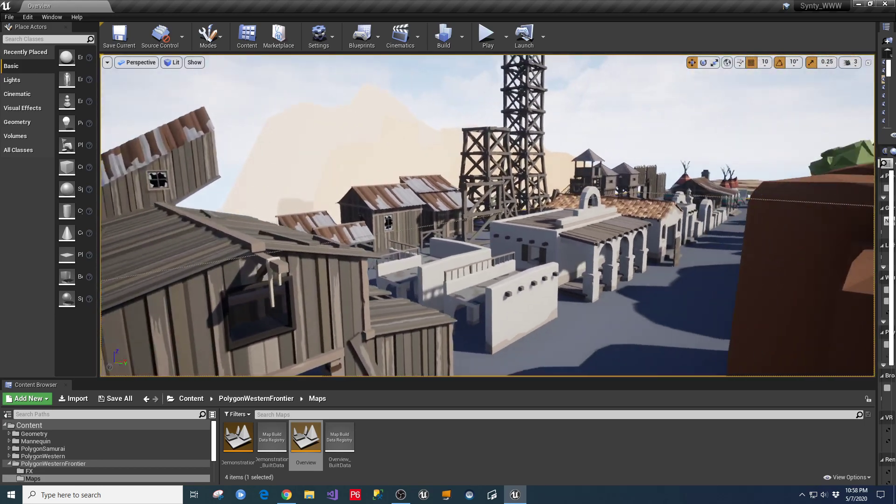
pyautogui.moveTo(487, 215); pyautogui.dragTo(373, 189, button='right')
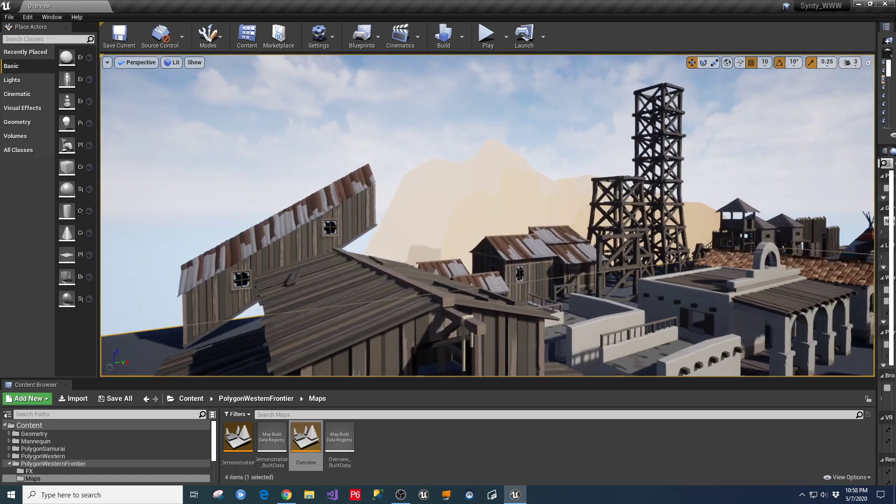
pyautogui.moveTo(488, 186); pyautogui.dragTo(444, 332, button='right')
pyautogui.moveTo(367, 280); pyautogui.dragTo(616, 189, button='right')
pyautogui.press('w')
pyautogui.moveTo(523, 210); pyautogui.dragTo(503, 229, button='right')
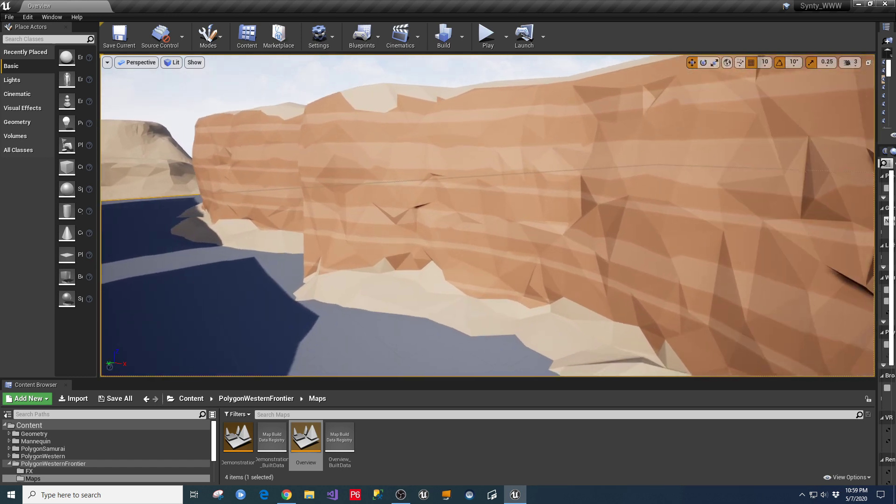
pyautogui.press('w')
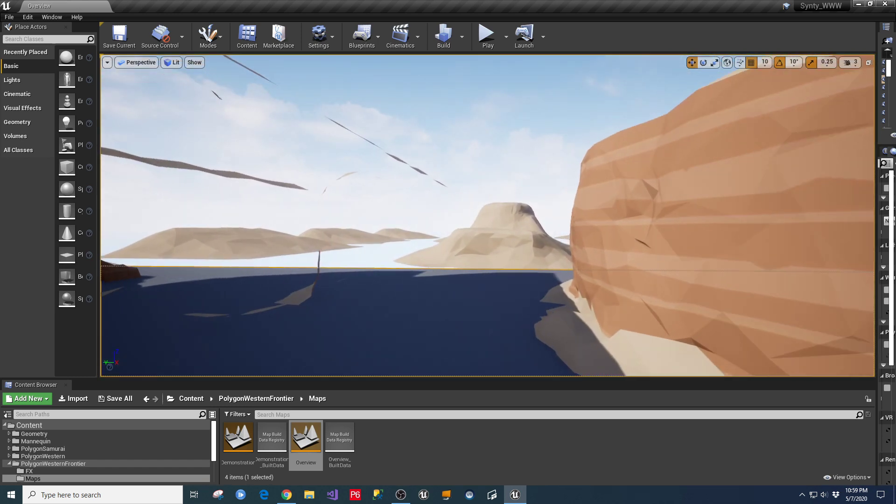
pyautogui.press('w')
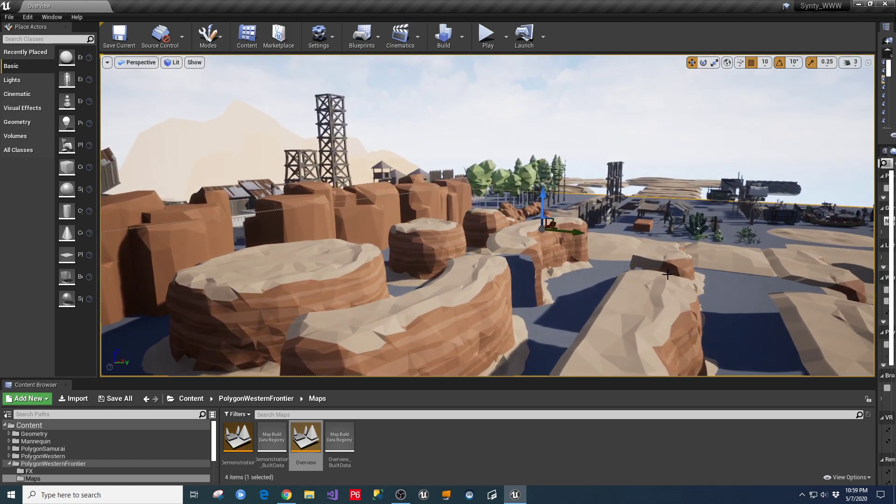
# Open the PolygonWesternFrontier Demonstration map and look over its mine, palisade fort, forest and river.
pyautogui.doubleClick(247, 432)
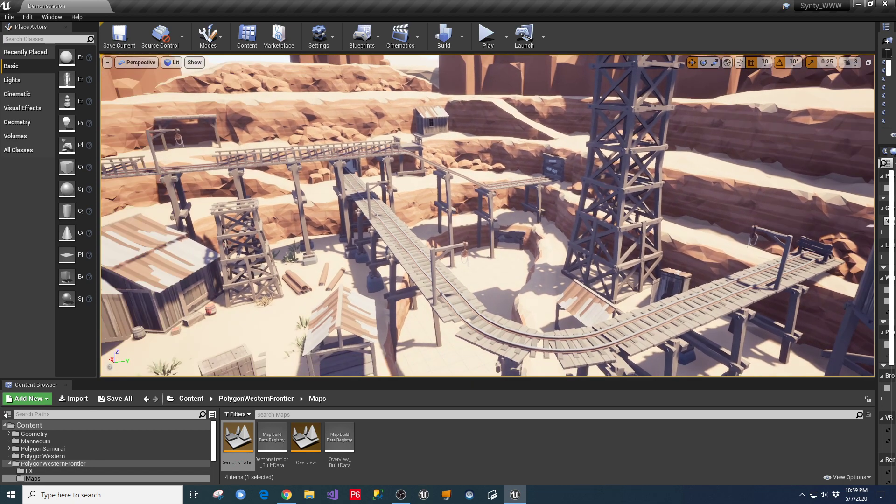
pyautogui.moveTo(735, 240); pyautogui.dragTo(739, 237, button='right')
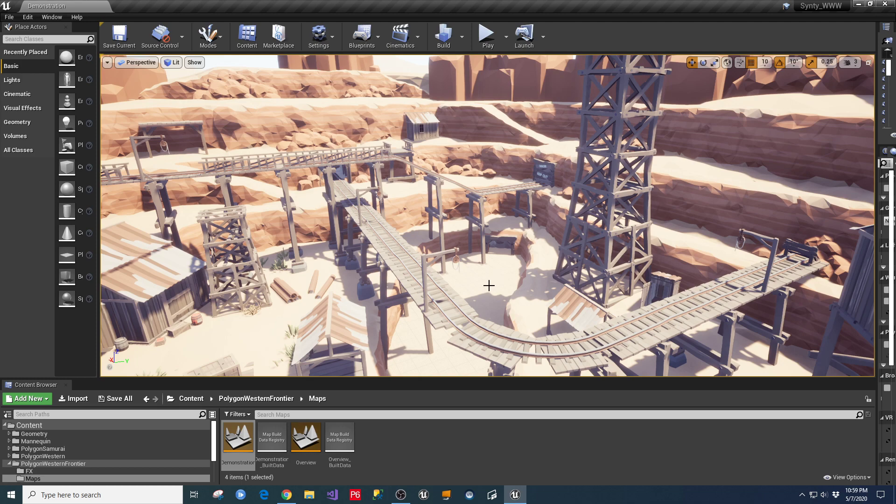
pyautogui.press('s')
pyautogui.moveTo(489, 285)
pyautogui.mouseDown(button='right')
pyautogui.moveTo(473, 296)
pyautogui.moveTo(472, 284)
pyautogui.moveTo(459, 282)
pyautogui.moveTo(504, 254)
pyautogui.moveTo(492, 198)
pyautogui.moveTo(485, 271)
pyautogui.moveTo(480, 264)
pyautogui.moveTo(488, 285)
pyautogui.mouseUp(button='right')
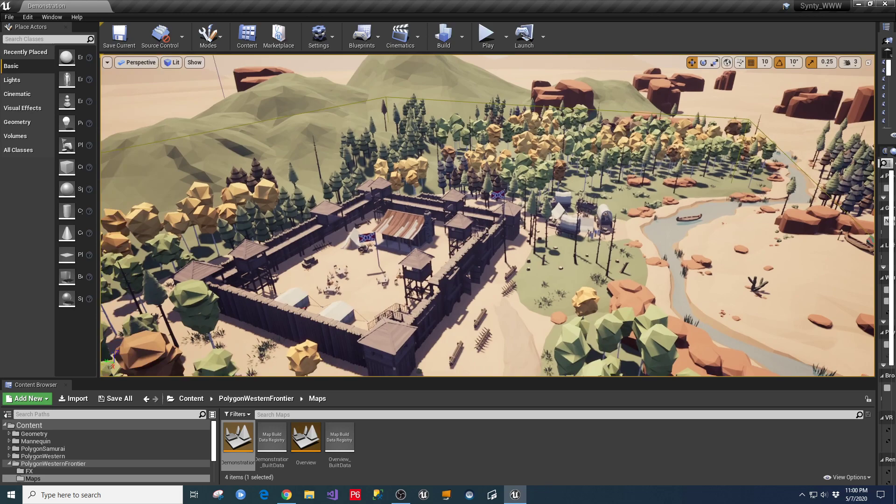
pyautogui.moveTo(487, 216); pyautogui.dragTo(466, 223, button='right')
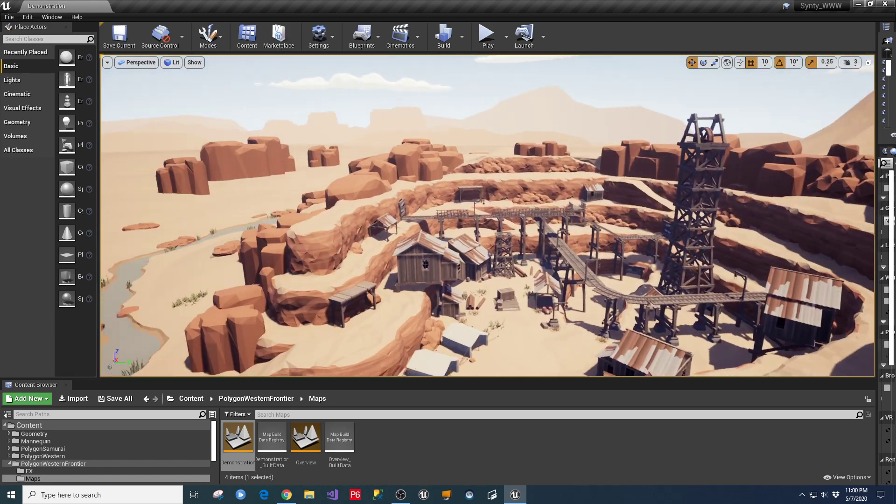
pyautogui.moveTo(487, 216); pyautogui.dragTo(388, 231, button='right')
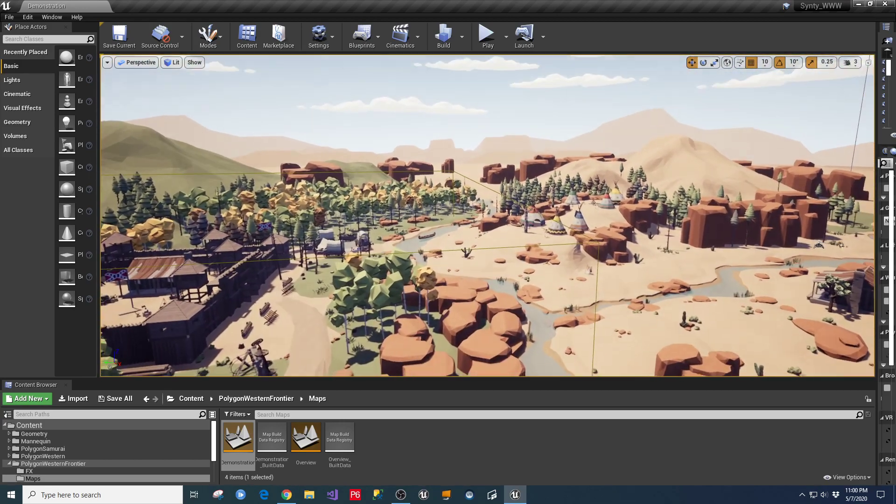
# Examine the fenced tent camp, the adobe mission buildings and the surrounding desert in the Demonstration map.
pyautogui.press('w')
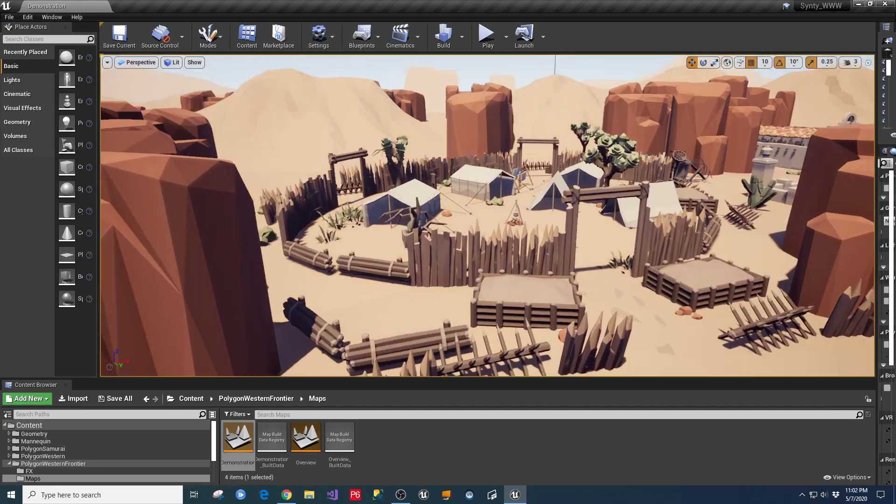
pyautogui.press('w')
pyautogui.moveTo(488, 216); pyautogui.dragTo(475, 197, button='right')
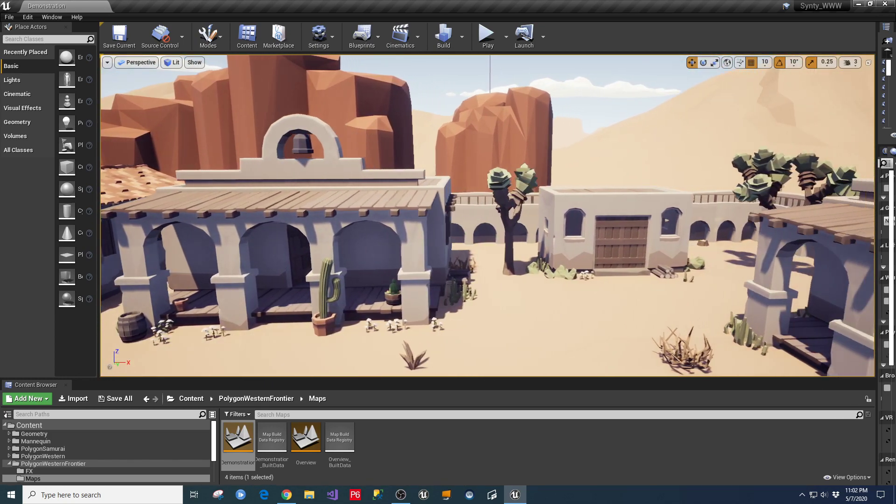
pyautogui.press('d')
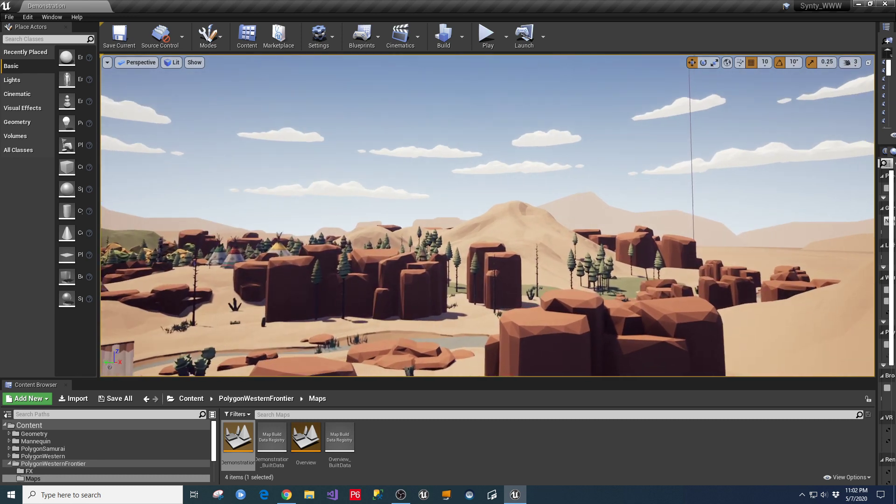
# Raise the viewport camera speed in stages to 4 and 5.
pyautogui.click(850, 62)
pyautogui.click(849, 84)
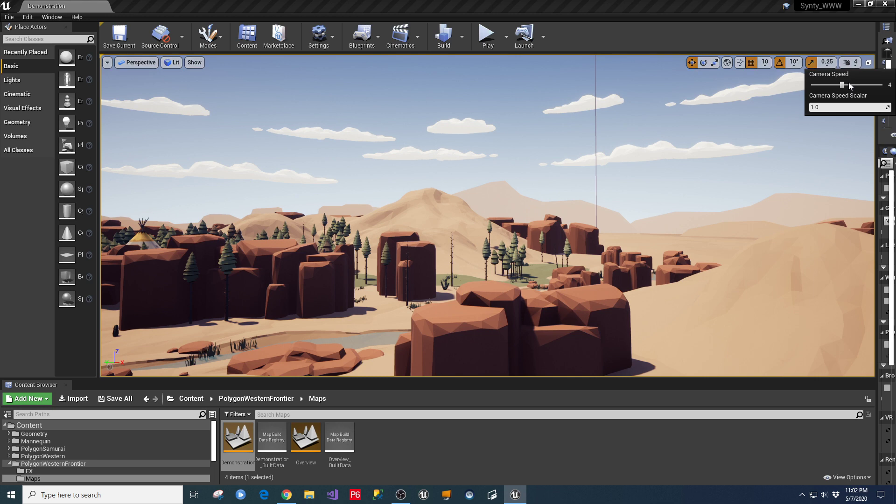
pyautogui.click(742, 214)
pyautogui.moveTo(723, 276)
pyautogui.mouseDown(button='right')
pyautogui.moveTo(735, 252)
pyautogui.moveTo(728, 264)
pyautogui.mouseUp(button='right')
pyautogui.press('w')
pyautogui.click(850, 62)
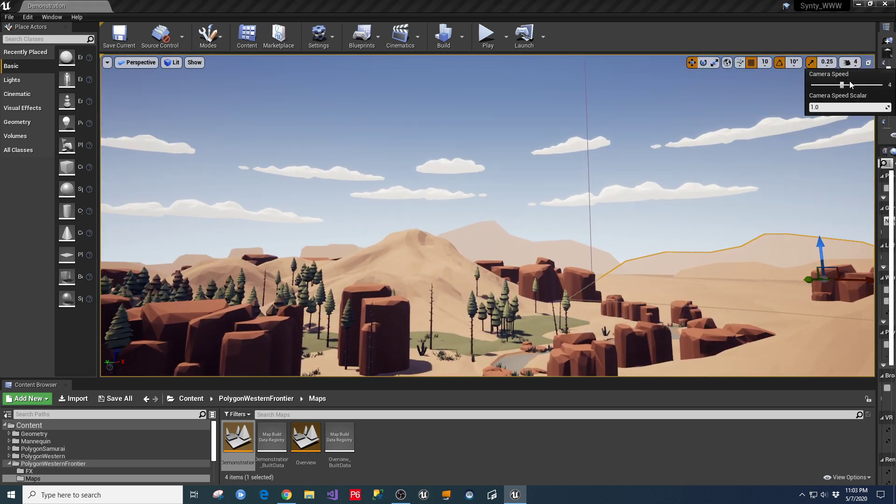
pyautogui.click(856, 84)
pyautogui.click(738, 292)
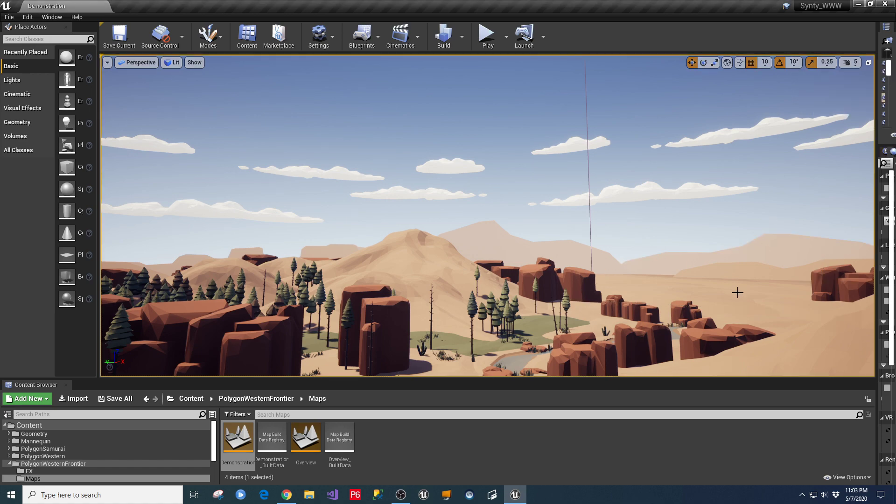
# Survey the Demonstration map from the barn and mine up to an aerial view of the whole landscape.
pyautogui.press('w')
pyautogui.moveTo(738, 292); pyautogui.dragTo(604, 317, button='right')
pyautogui.press('s')
pyautogui.press('w')
pyautogui.press('s')
pyautogui.press('d')
pyautogui.moveTo(764, 310)
pyautogui.mouseDown(button='right')
pyautogui.moveTo(745, 310)
pyautogui.moveTo(753, 298)
pyautogui.moveTo(749, 309)
pyautogui.mouseUp(button='right')
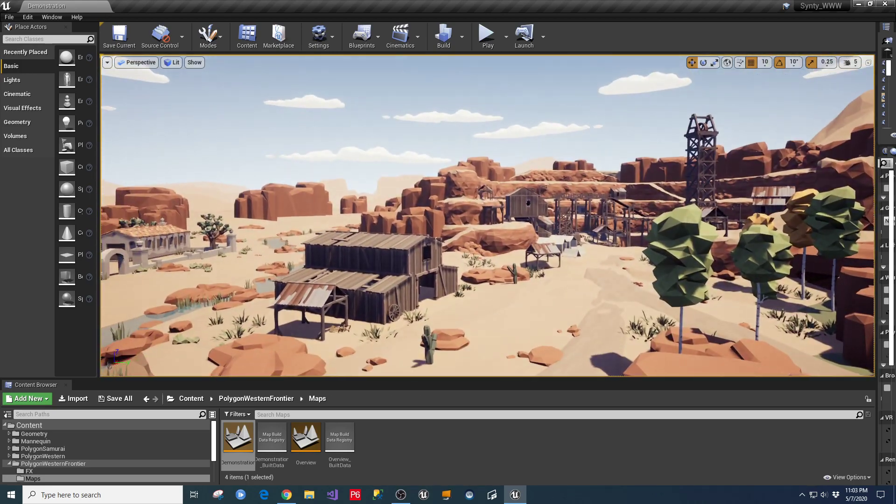
pyautogui.moveTo(749, 309); pyautogui.dragTo(775, 369, button='right')
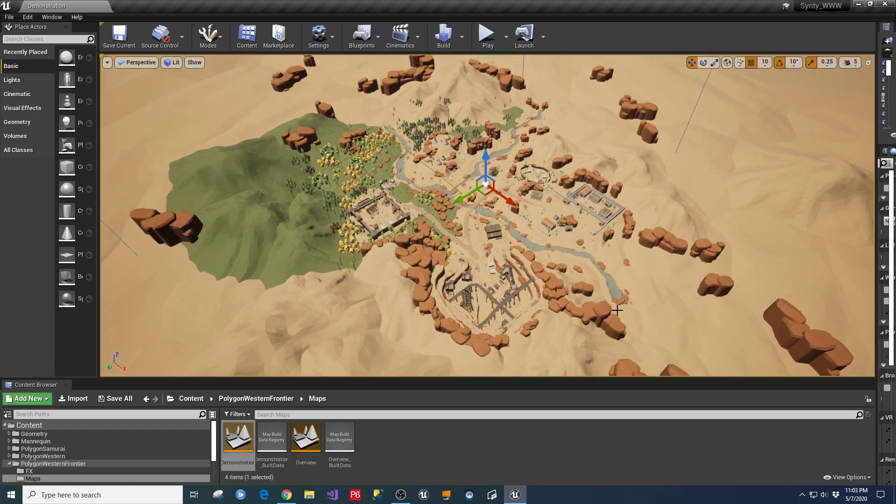
# Open the Overview map from the Maps folder of PolygonSamurai.
pyautogui.click(11, 463)
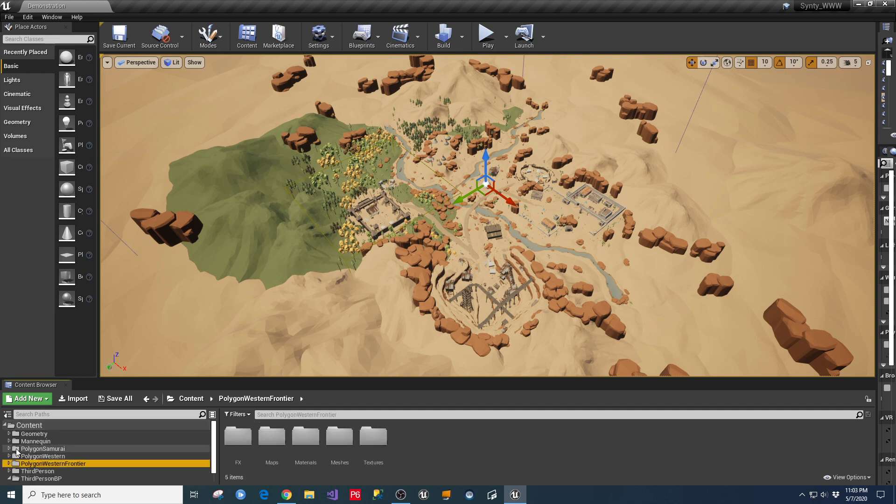
pyautogui.click(9, 449)
pyautogui.click(33, 463)
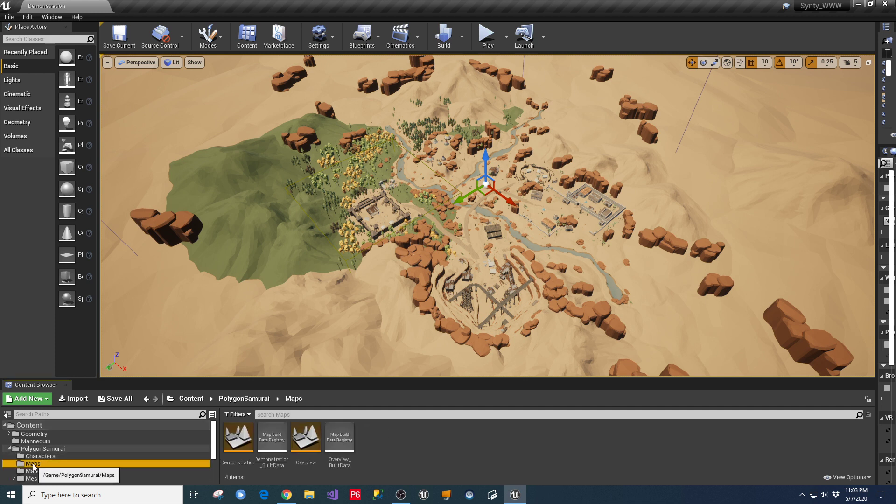
pyautogui.doubleClick(307, 438)
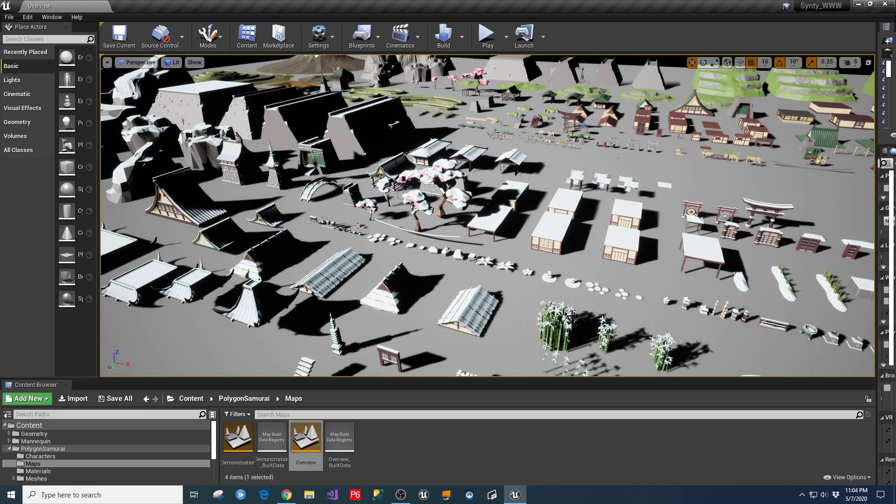
# Examine the terrain pieces, houses, roofs, zen garden parts, weapons and fans laid out in the PolygonSamurai Overview map.
pyautogui.moveTo(563, 321)
pyautogui.mouseDown(button='right')
pyautogui.moveTo(592, 322)
pyautogui.moveTo(593, 342)
pyautogui.moveTo(601, 323)
pyautogui.moveTo(550, 322)
pyautogui.moveTo(596, 311)
pyautogui.moveTo(541, 323)
pyautogui.moveTo(553, 322)
pyautogui.mouseUp(button='right')
pyautogui.press('s')
pyautogui.press('a')
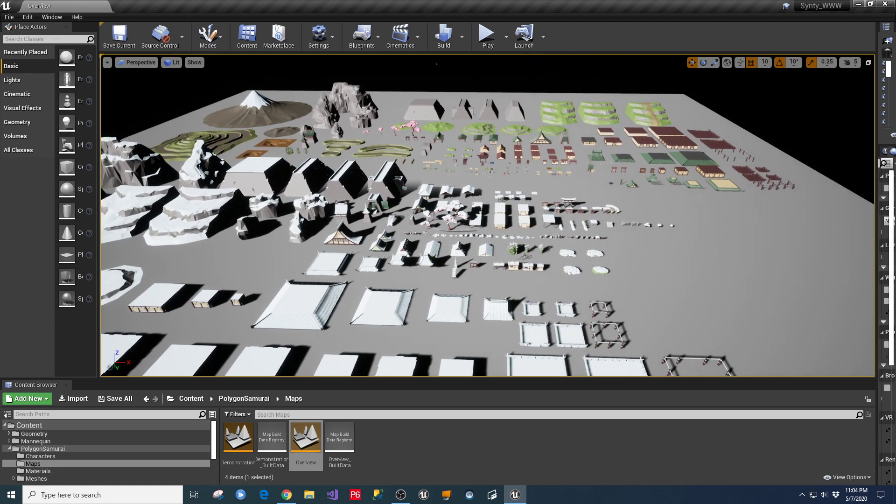
pyautogui.moveTo(553, 322); pyautogui.dragTo(553, 322, button='right')
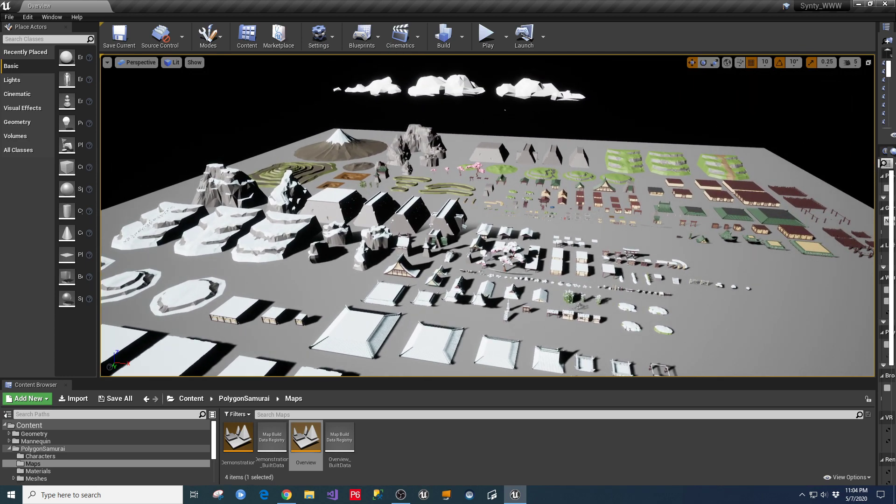
pyautogui.moveTo(553, 322); pyautogui.dragTo(553, 322, button='right')
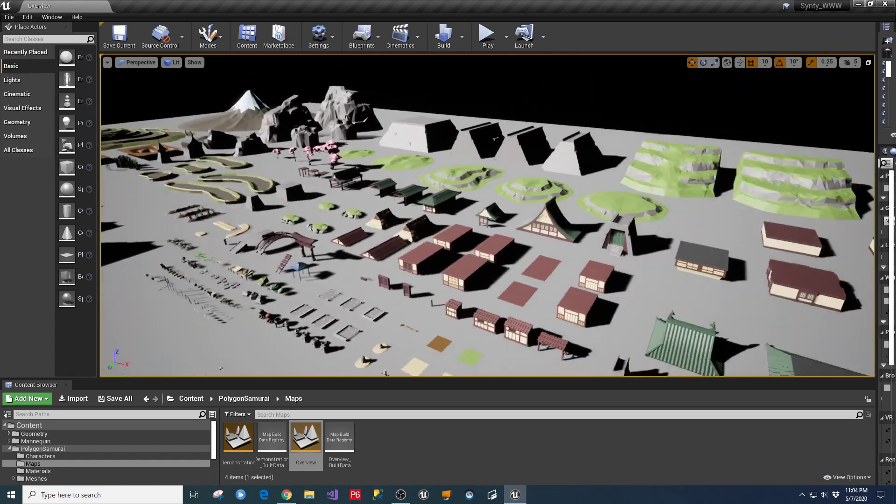
pyautogui.moveTo(552, 322); pyautogui.dragTo(552, 322, button='right')
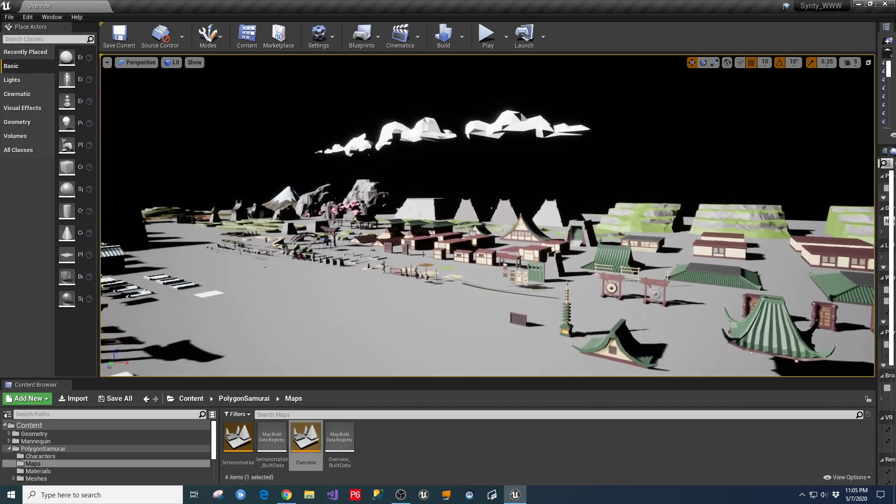
pyautogui.moveTo(552, 322); pyautogui.dragTo(552, 322, button='right')
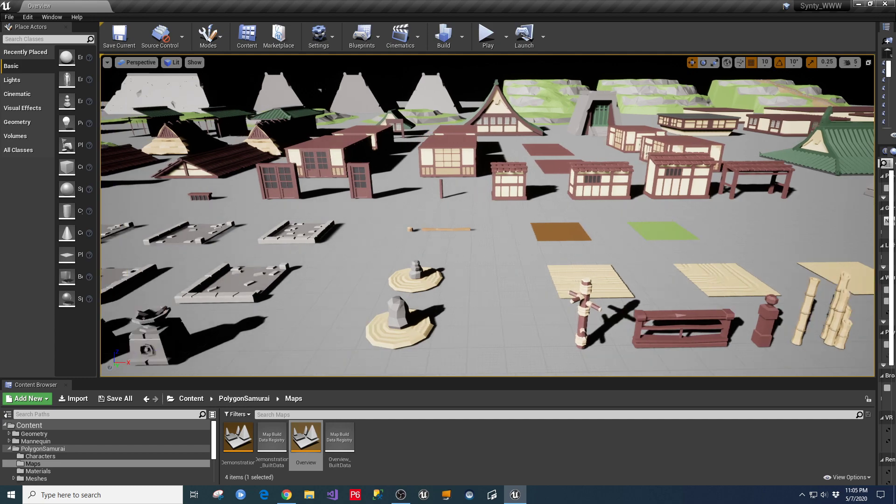
pyautogui.moveTo(553, 322); pyautogui.dragTo(553, 322, button='right')
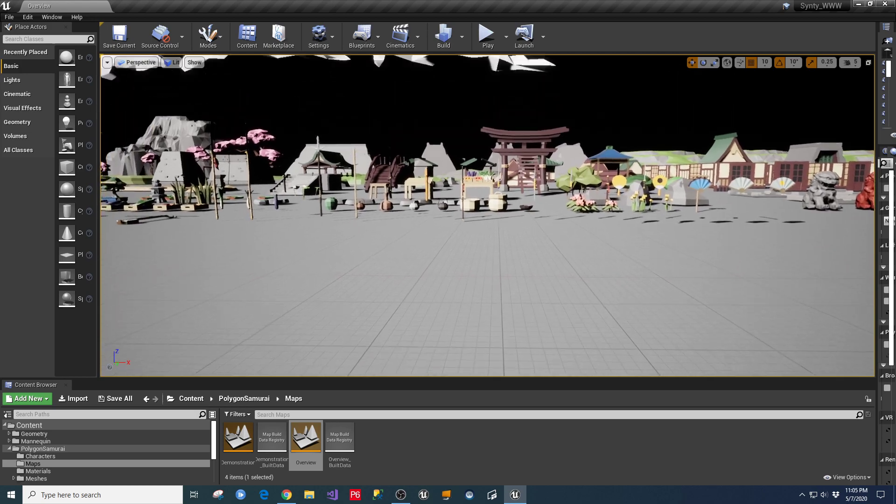
pyautogui.moveTo(553, 322); pyautogui.dragTo(552, 322, button='right')
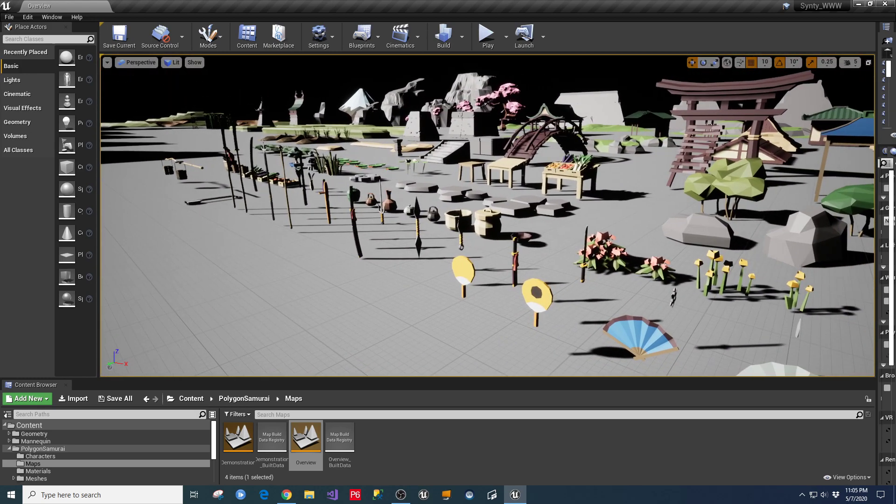
# Set the viewport camera speed to 2.
pyautogui.click(848, 63)
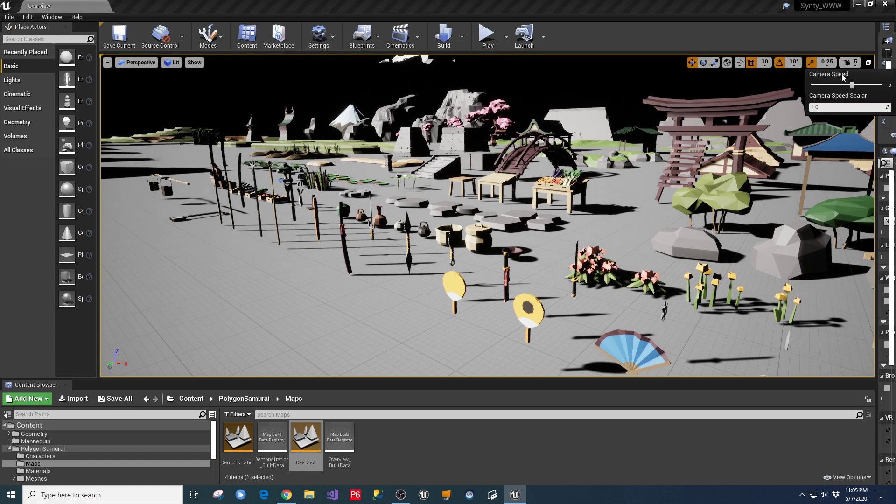
pyautogui.click(469, 314)
pyautogui.moveTo(468, 314); pyautogui.dragTo(536, 314, button='right')
# Examine the weapons, pots, torii gate, bushes and Japanese house modules at close range.
pyautogui.press('a')
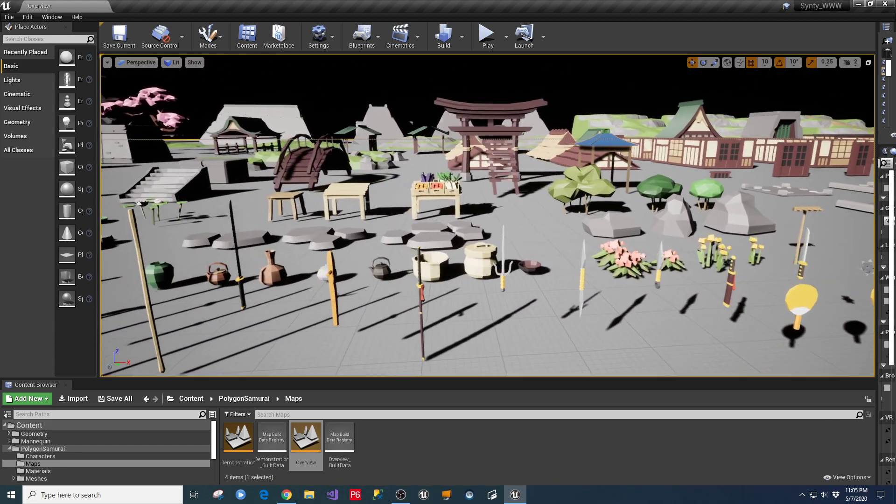
pyautogui.moveTo(553, 322)
pyautogui.mouseDown(button='right')
pyautogui.moveTo(509, 302)
pyautogui.moveTo(541, 306)
pyautogui.moveTo(553, 322)
pyautogui.mouseUp(button='right')
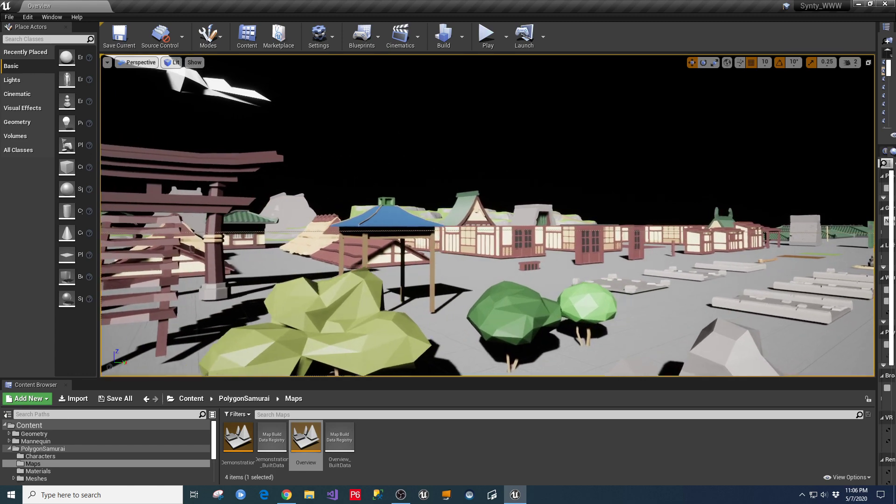
pyautogui.moveTo(487, 216); pyautogui.dragTo(545, 216, button='right')
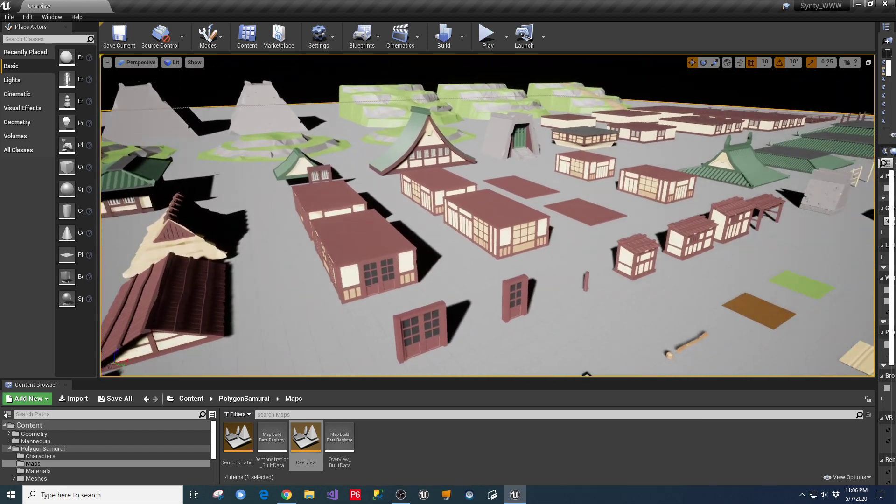
# Open the Demonstration map from the Maps folder of PolygonSamurai.
pyautogui.moveTo(572, 315); pyautogui.dragTo(582, 302, button='right')
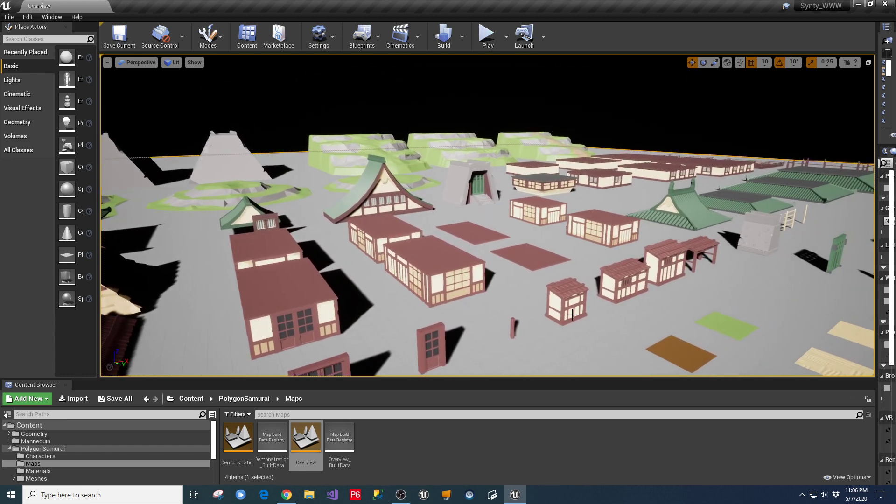
pyautogui.doubleClick(242, 439)
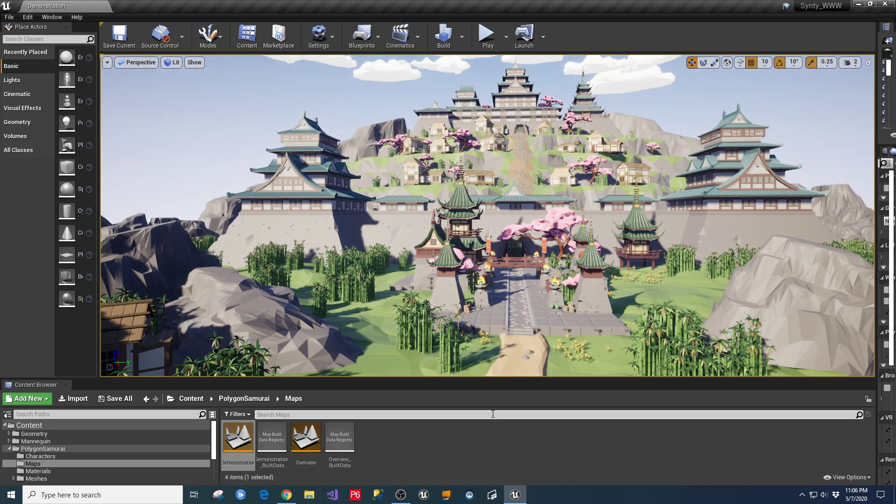
# Set the viewport camera speed to 5 for moving around the Demonstration map.
pyautogui.moveTo(548, 314); pyautogui.dragTo(538, 359, button='right')
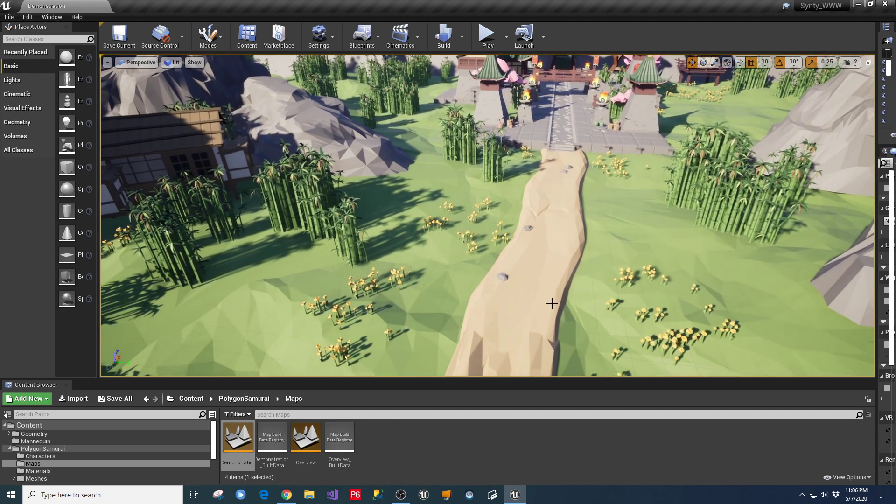
pyautogui.click(850, 62)
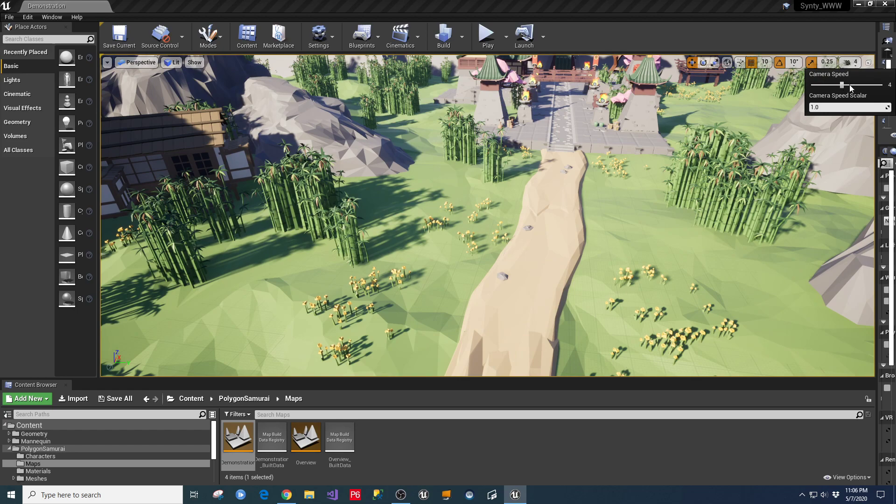
pyautogui.rightClick(630, 201)
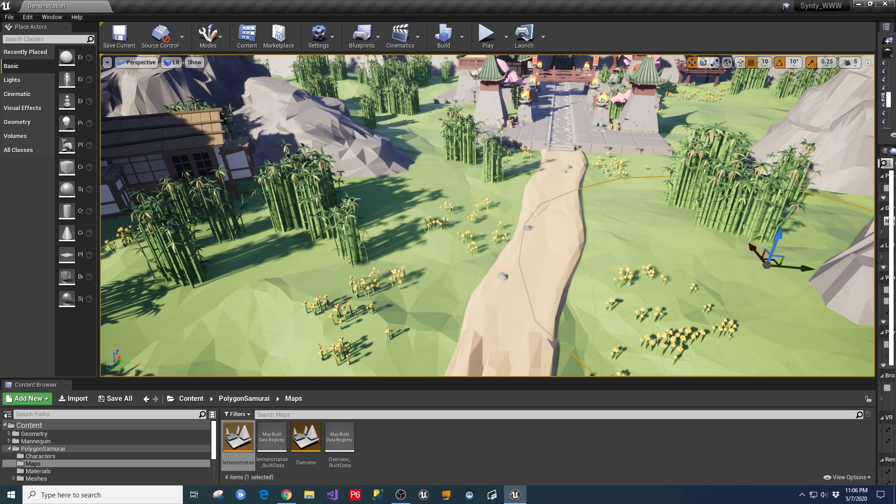
# Examine the overall layout of the PolygonSamurai Demonstration map, from the full landscape of castles down to the thatched village.
pyautogui.press('s')
pyautogui.moveTo(630, 200); pyautogui.dragTo(618, 171, button='right')
pyautogui.press('s')
pyautogui.press('s')
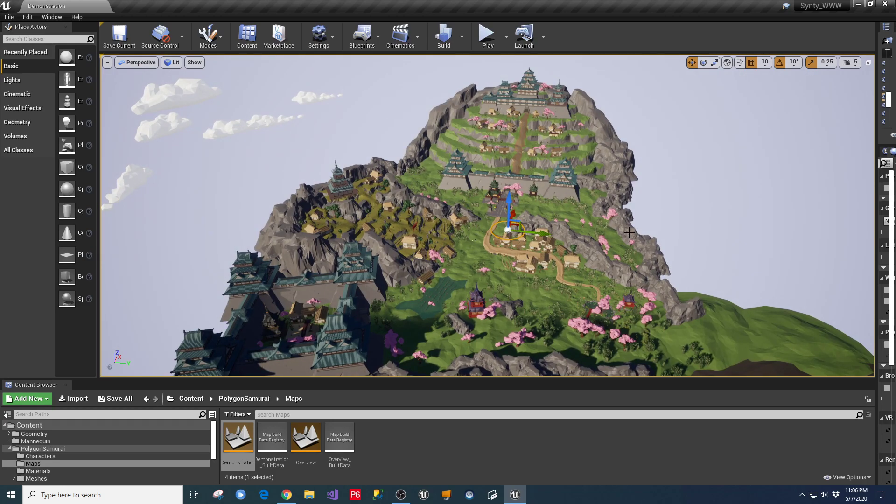
pyautogui.press('s')
pyautogui.moveTo(650, 245); pyautogui.dragTo(654, 277, button='right')
pyautogui.moveTo(487, 216); pyautogui.dragTo(493, 201, button='right')
pyautogui.press('d')
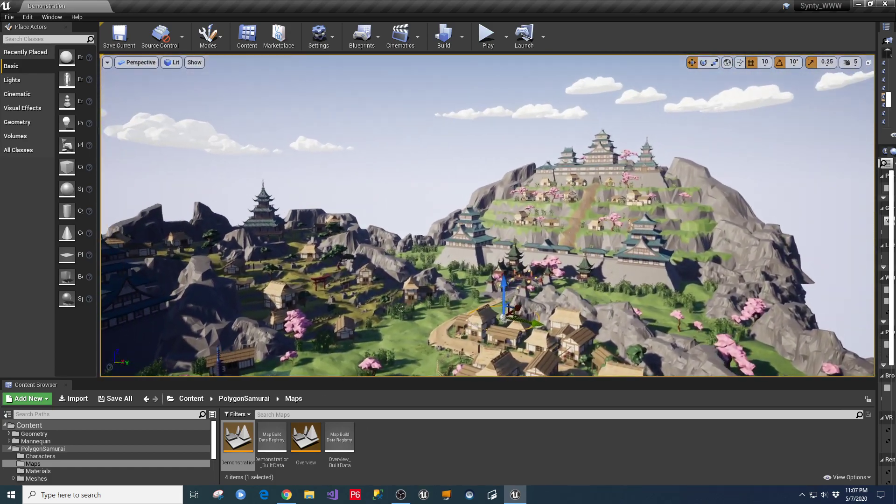
pyautogui.press('d')
pyautogui.moveTo(487, 215); pyautogui.dragTo(446, 237, button='right')
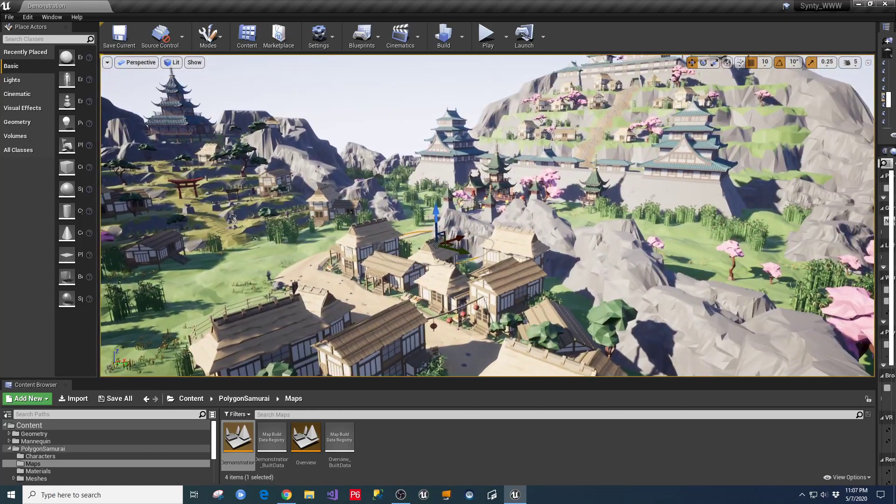
pyautogui.moveTo(487, 216); pyautogui.dragTo(500, 210, button='right')
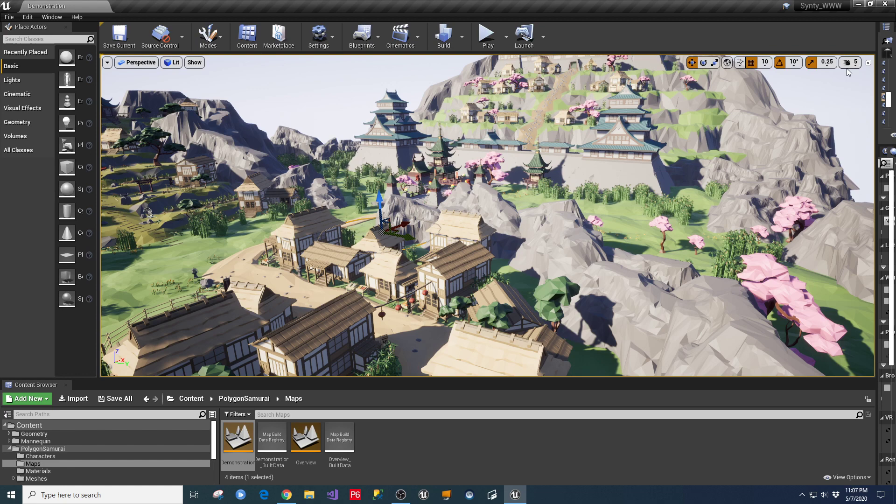
# Set the viewport camera speed to 3.
pyautogui.click(848, 65)
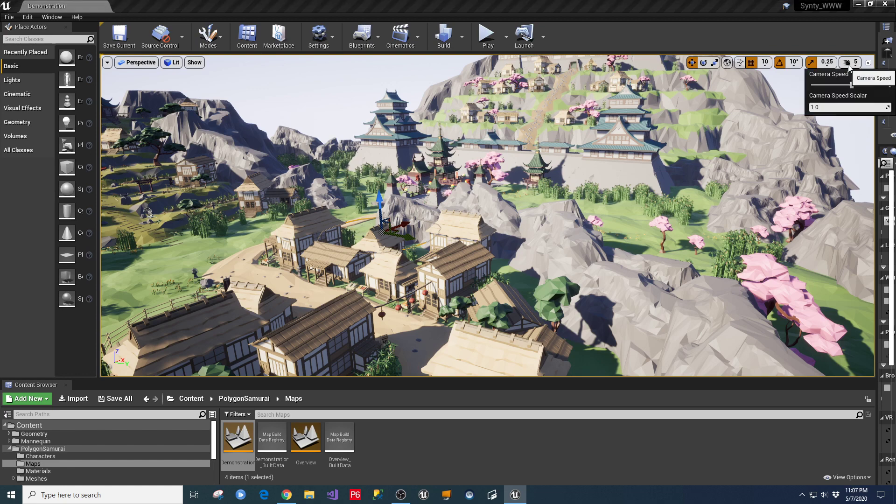
pyautogui.click(605, 270)
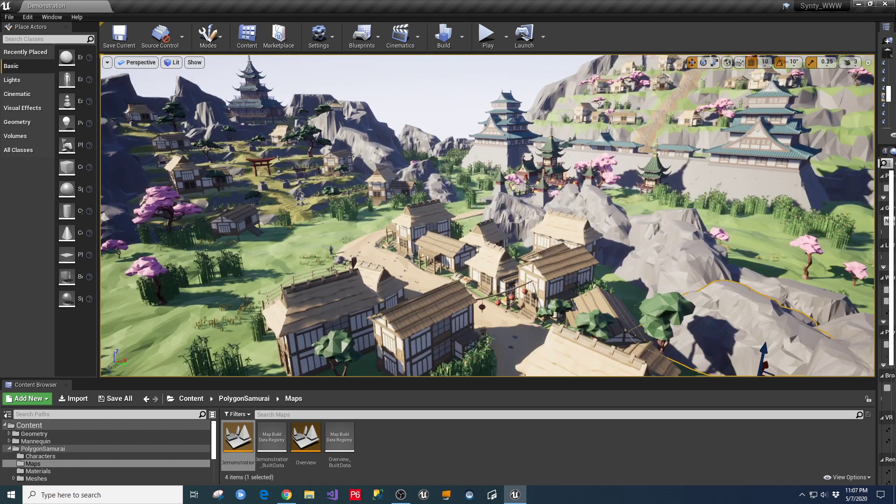
# Examine the village surroundings, the bannered bridge and gate, the terraced hillside houses and the main castle at its summit.
pyautogui.moveTo(605, 271)
pyautogui.mouseDown(button='right')
pyautogui.moveTo(584, 285)
pyautogui.moveTo(603, 279)
pyautogui.mouseUp(button='right')
pyautogui.press('w')
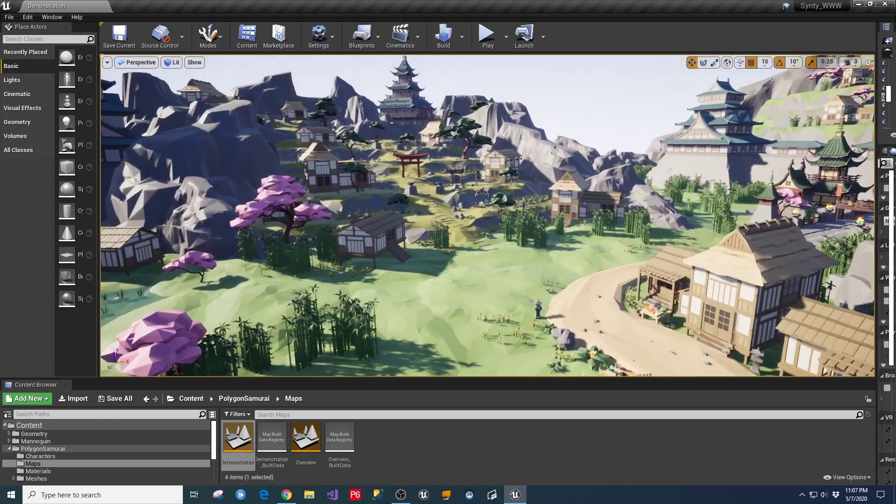
pyautogui.press('w')
pyautogui.moveTo(604, 279); pyautogui.dragTo(630, 270, button='right')
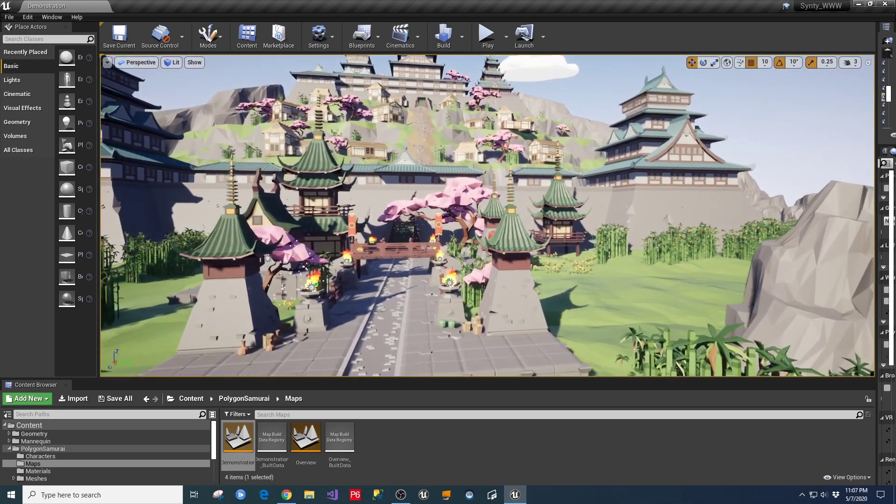
pyautogui.press('w')
pyautogui.moveTo(487, 215); pyautogui.dragTo(425, 241, button='right')
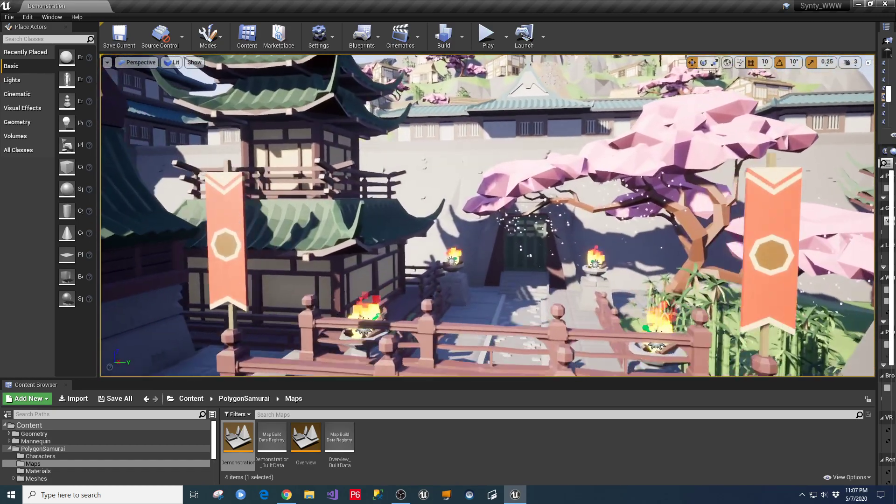
pyautogui.press('w')
pyautogui.moveTo(488, 216); pyautogui.dragTo(497, 198, button='right')
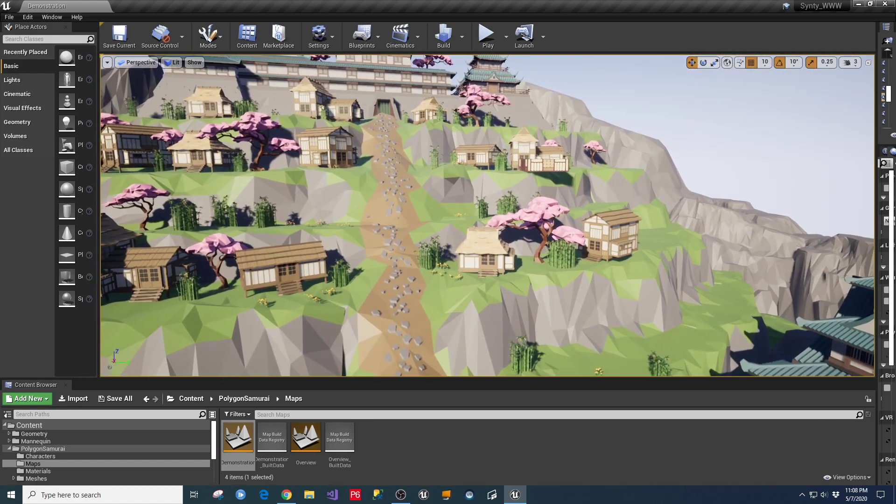
pyautogui.moveTo(487, 216); pyautogui.dragTo(462, 184, button='right')
pyautogui.press('w')
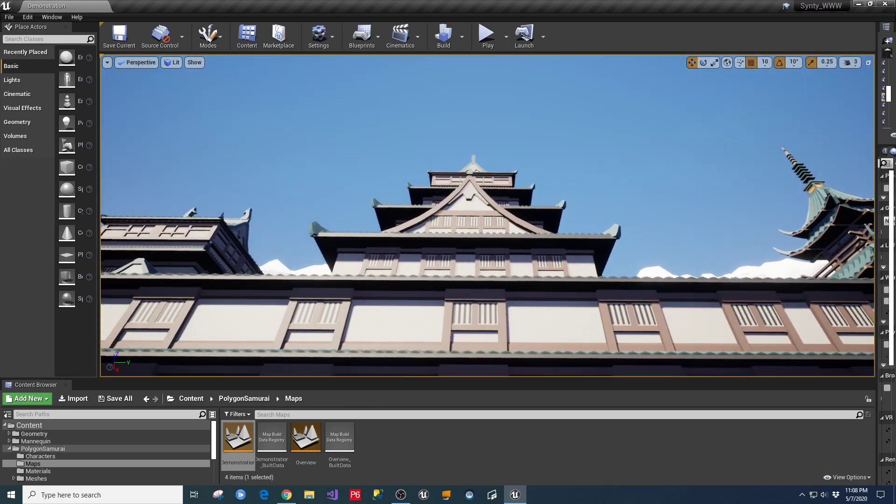
pyautogui.moveTo(488, 216); pyautogui.dragTo(474, 280, button='right')
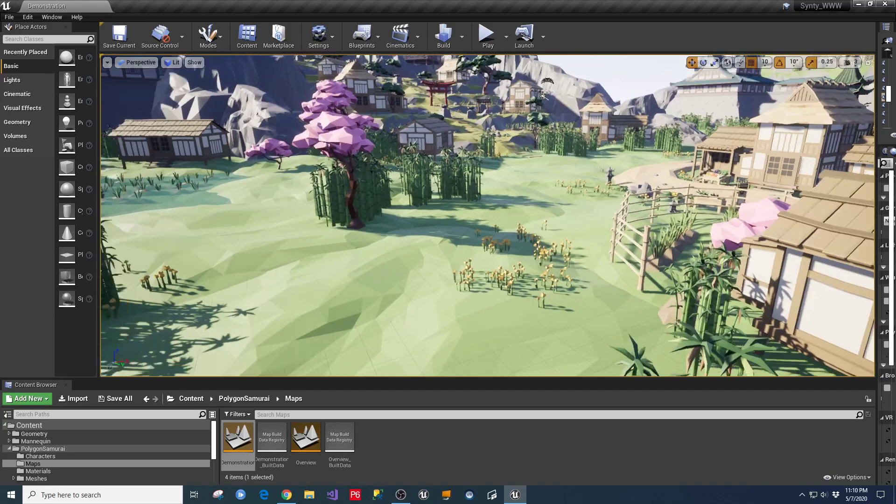
# Examine the meadow, bamboo groves, red torii gate and rocky hillside village leading up to the blue-roofed pagoda.
pyautogui.press('w')
pyautogui.moveTo(488, 215); pyautogui.dragTo(526, 185, button='right')
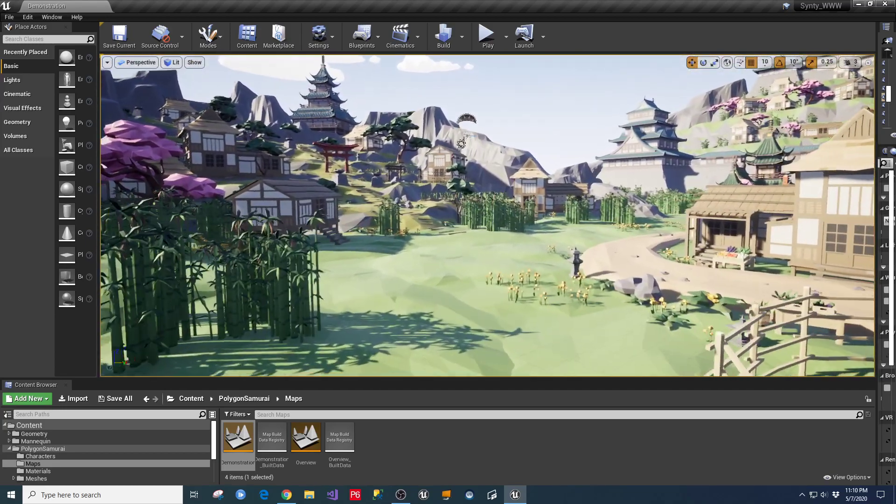
pyautogui.press('w')
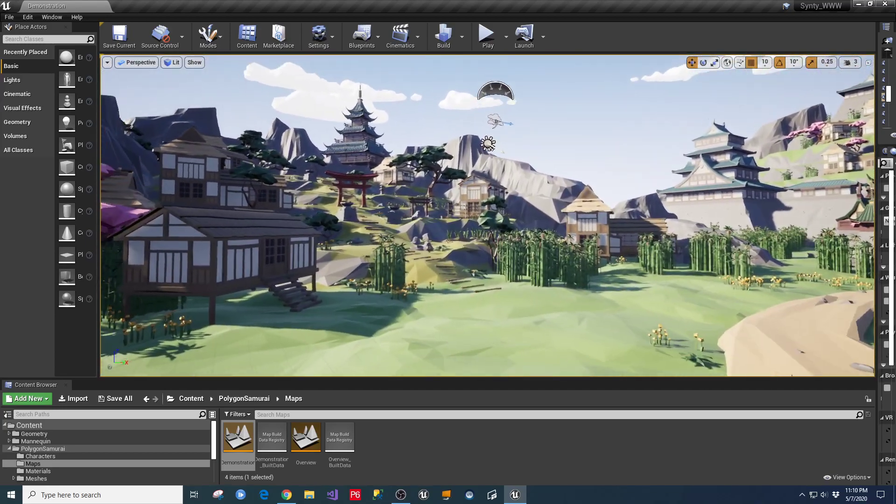
pyautogui.press('w')
pyautogui.press('w')
pyautogui.moveTo(488, 216)
pyautogui.mouseDown(button='right')
pyautogui.moveTo(483, 206)
pyautogui.moveTo(451, 207)
pyautogui.moveTo(473, 225)
pyautogui.moveTo(484, 203)
pyautogui.mouseUp(button='right')
pyautogui.press('w')
pyautogui.press('w')
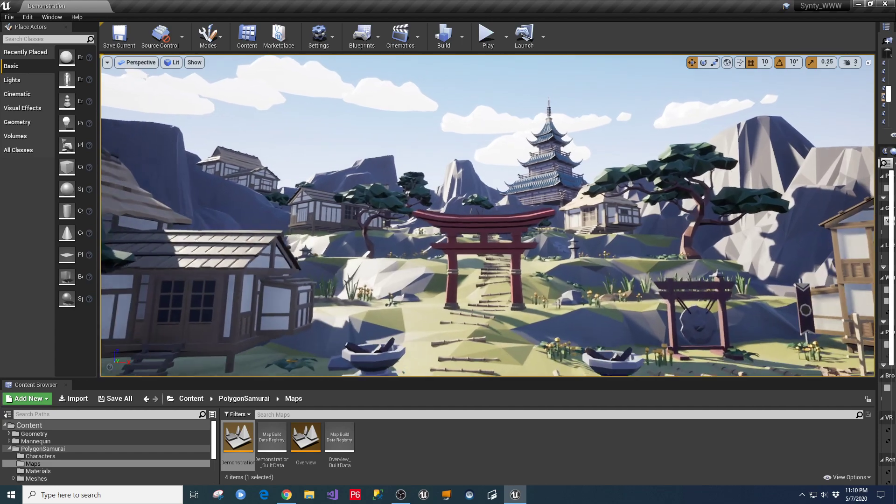
pyautogui.moveTo(488, 215); pyautogui.dragTo(518, 216, button='right')
pyautogui.press('e')
pyautogui.press('w')
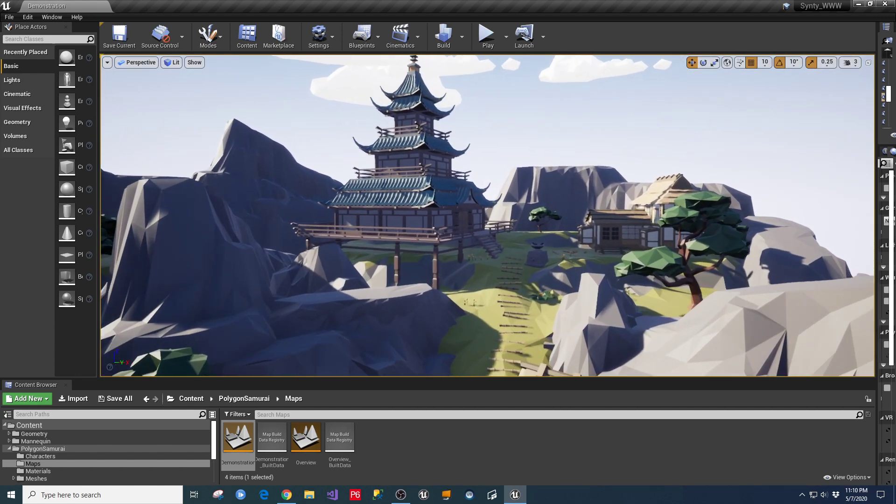
pyautogui.press('w')
pyautogui.moveTo(487, 216); pyautogui.dragTo(439, 217, button='right')
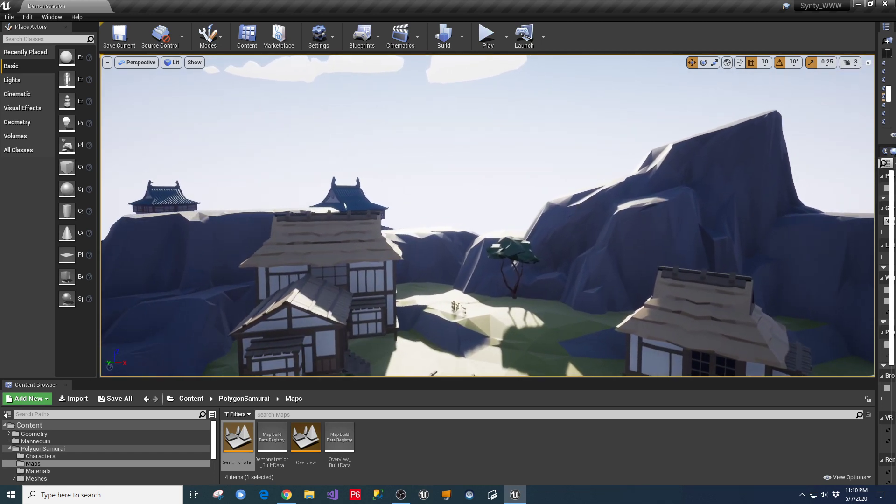
# Examine the planted pond, red pagoda, castle entrance, and the cherry blossom shrine garden in front of the snow-capped mountain.
pyautogui.moveTo(438, 217); pyautogui.dragTo(211, 250, button='right')
pyautogui.moveTo(394, 229); pyautogui.dragTo(425, 214, button='right')
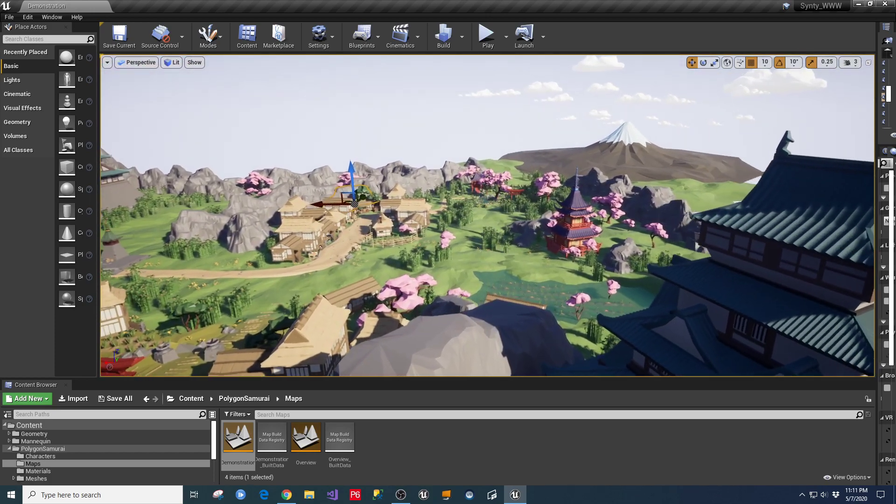
pyautogui.moveTo(424, 214); pyautogui.dragTo(436, 243, button='right')
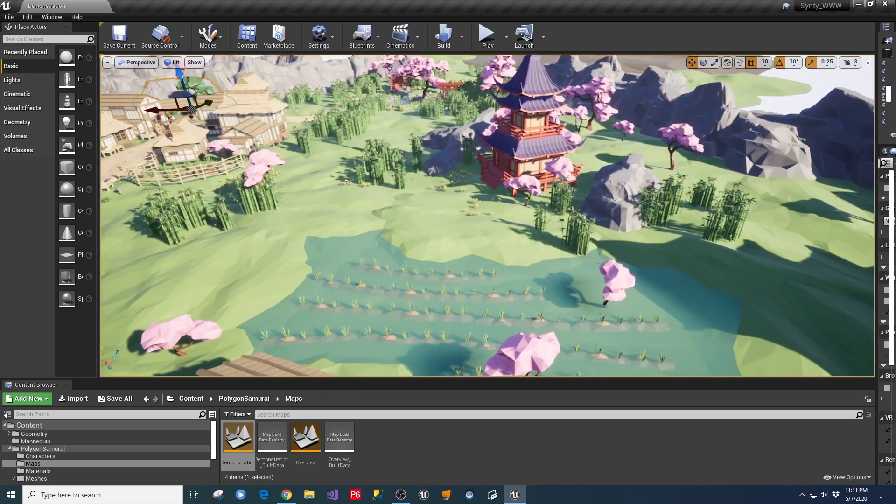
pyautogui.moveTo(436, 243); pyautogui.dragTo(436, 215, button='right')
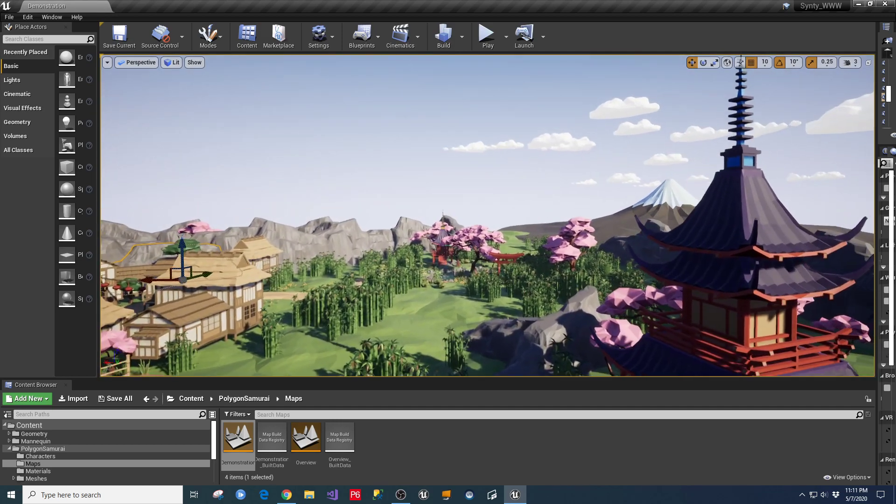
pyautogui.press('w')
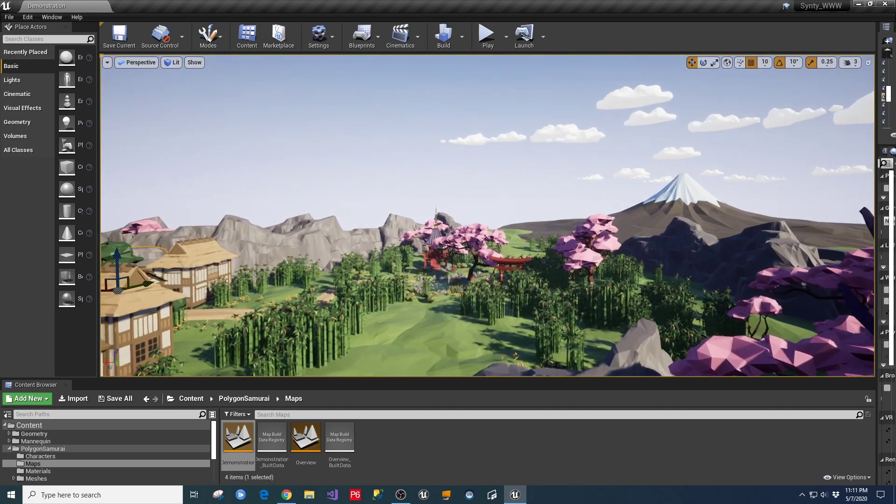
pyautogui.press('w')
pyautogui.moveTo(437, 216); pyautogui.dragTo(379, 203, button='right')
pyautogui.press('s')
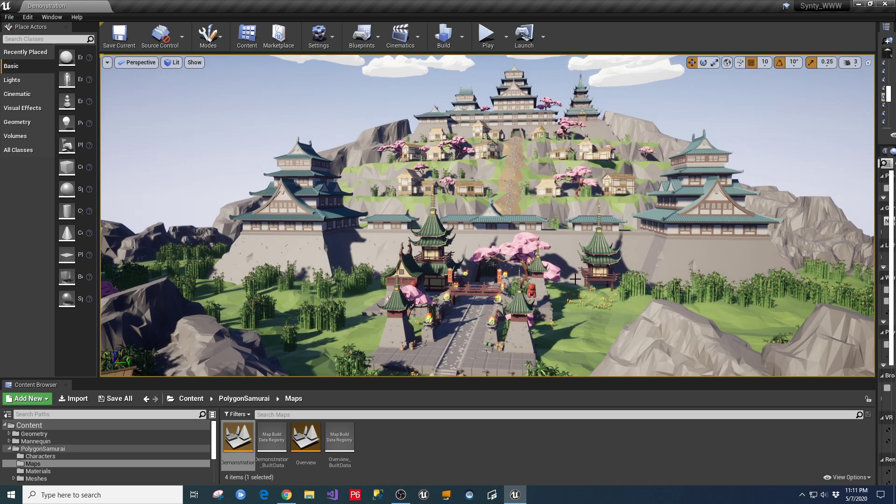
pyautogui.moveTo(379, 203); pyautogui.dragTo(701, 231, button='right')
pyautogui.moveTo(474, 217); pyautogui.dragTo(473, 212, button='right')
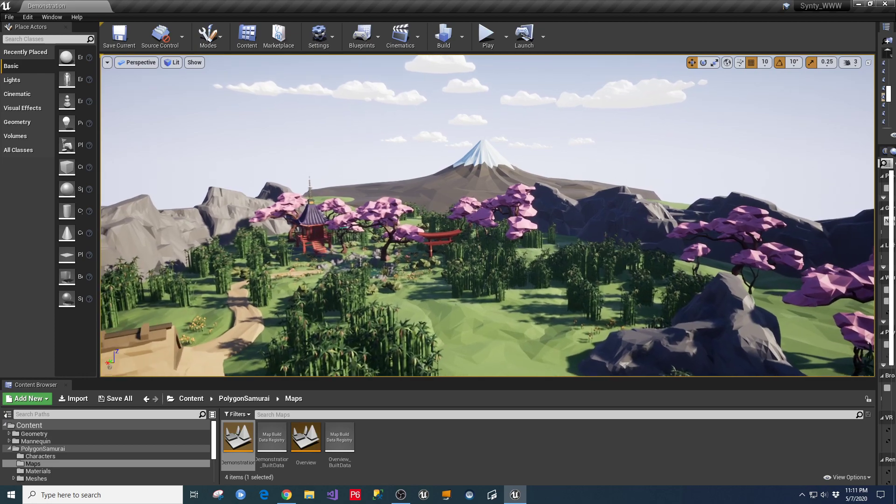
pyautogui.moveTo(474, 212); pyautogui.dragTo(464, 216, button='right')
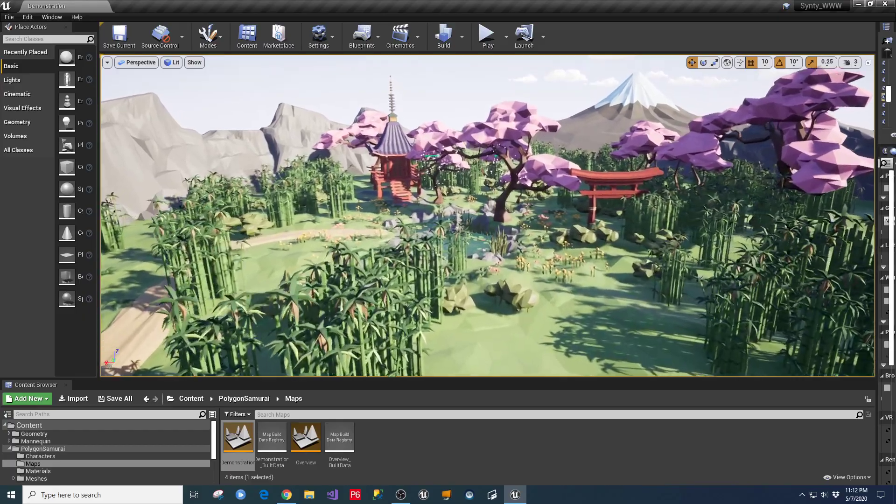
# Examine the rocky hillside village, the walled castles and the terraced castle hill from above.
pyautogui.moveTo(473, 217); pyautogui.dragTo(248, 187, button='right')
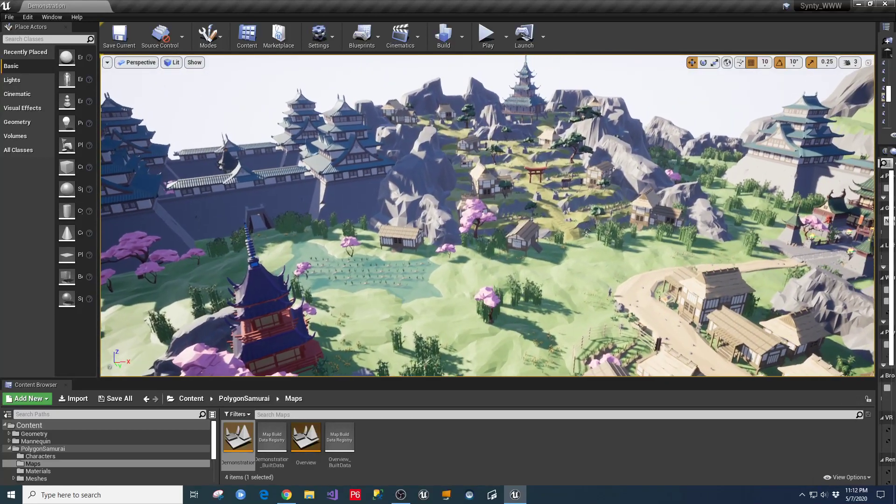
pyautogui.moveTo(490, 198); pyautogui.dragTo(521, 201, button='right')
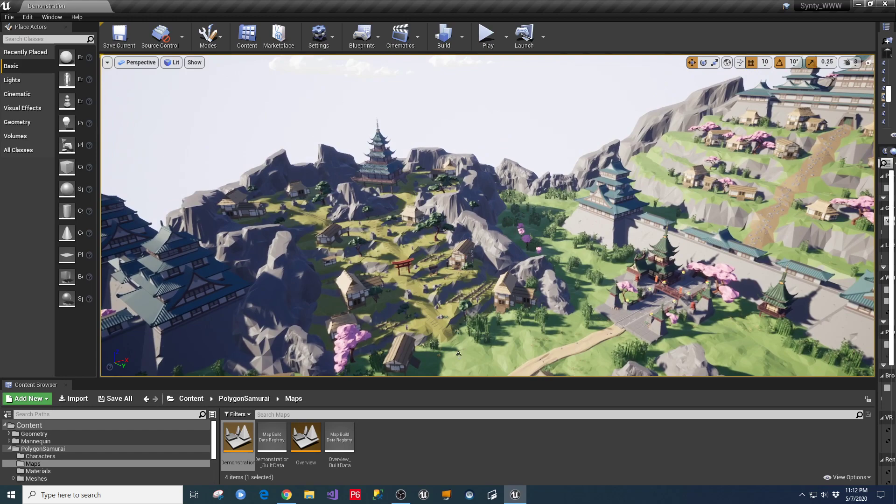
pyautogui.moveTo(520, 201); pyautogui.dragTo(516, 187, button='right')
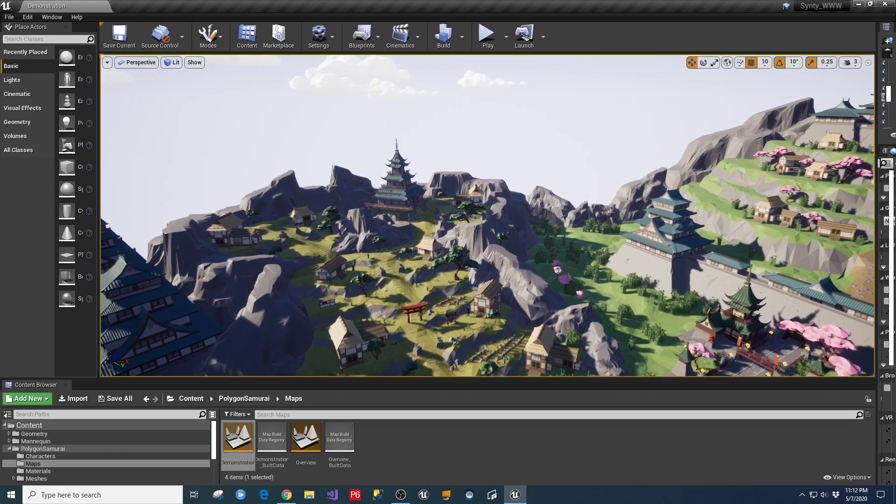
pyautogui.moveTo(515, 186)
pyautogui.mouseDown(button='right')
pyautogui.moveTo(504, 181)
pyautogui.moveTo(508, 190)
pyautogui.mouseUp(button='right')
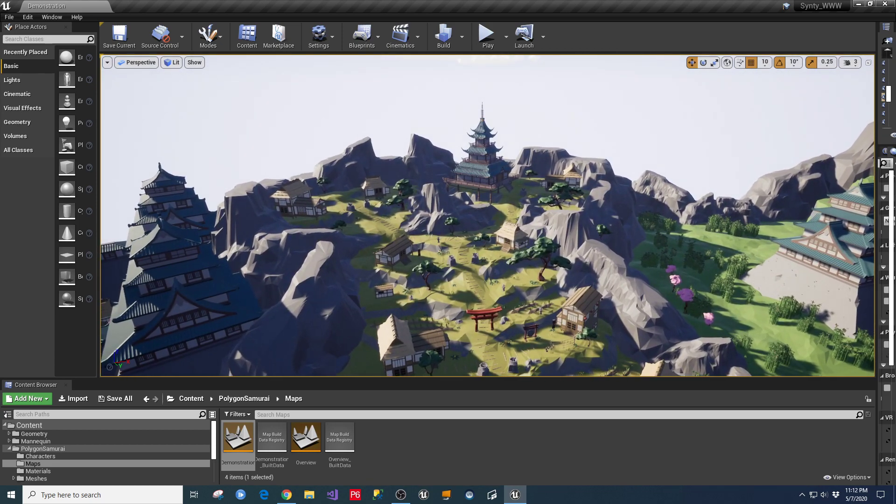
pyautogui.moveTo(507, 190); pyautogui.dragTo(561, 174, button='right')
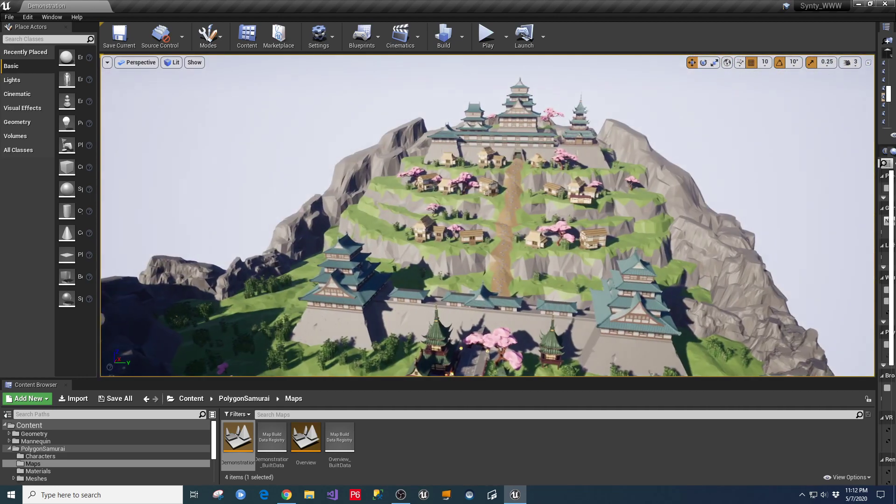
pyautogui.moveTo(488, 214)
pyautogui.mouseDown(button='right')
pyautogui.moveTo(474, 233)
pyautogui.moveTo(487, 215)
pyautogui.mouseUp(button='right')
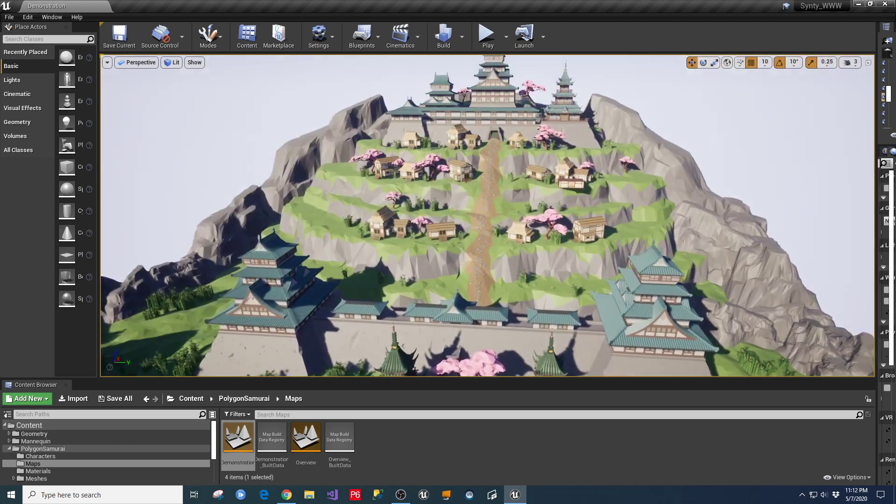
# Examine the terraced castle hill, the summit castle with its pagoda, and the wider village landscape towards the snow-capped mountain.
pyautogui.moveTo(487, 215); pyautogui.dragTo(473, 203, button='right')
pyautogui.rightClick(576, 278)
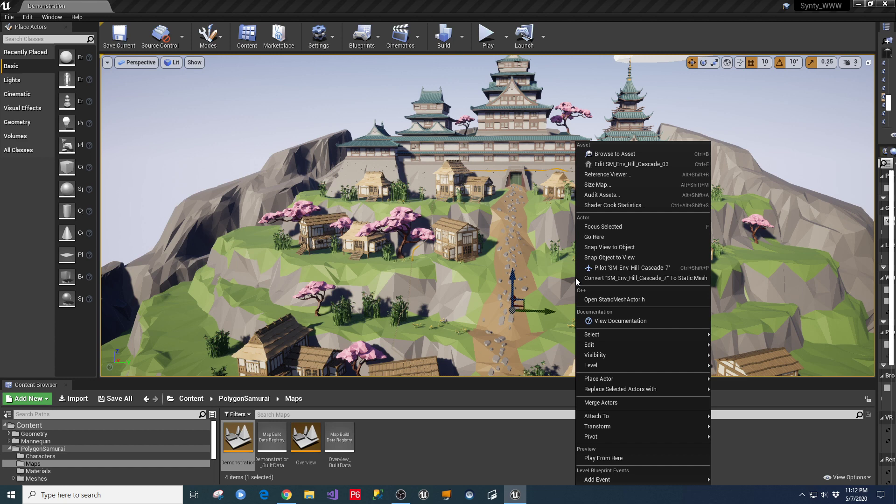
pyautogui.rightClick(545, 283)
pyautogui.click(535, 271)
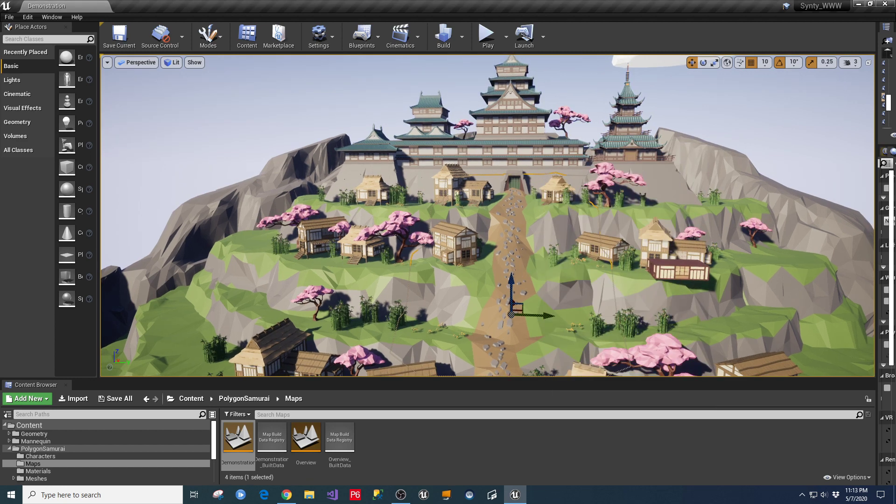
pyautogui.press('d')
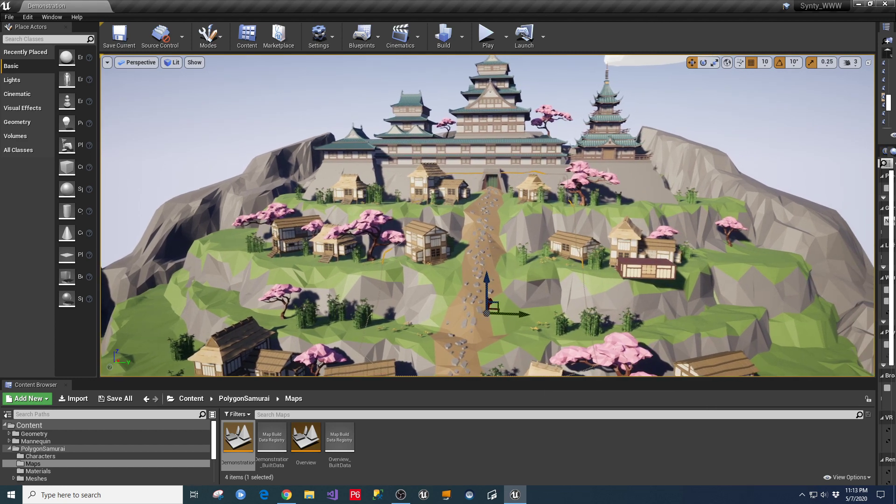
pyautogui.press('d')
pyautogui.moveTo(535, 270)
pyautogui.mouseDown(button='right')
pyautogui.moveTo(509, 272)
pyautogui.moveTo(535, 270)
pyautogui.mouseUp(button='right')
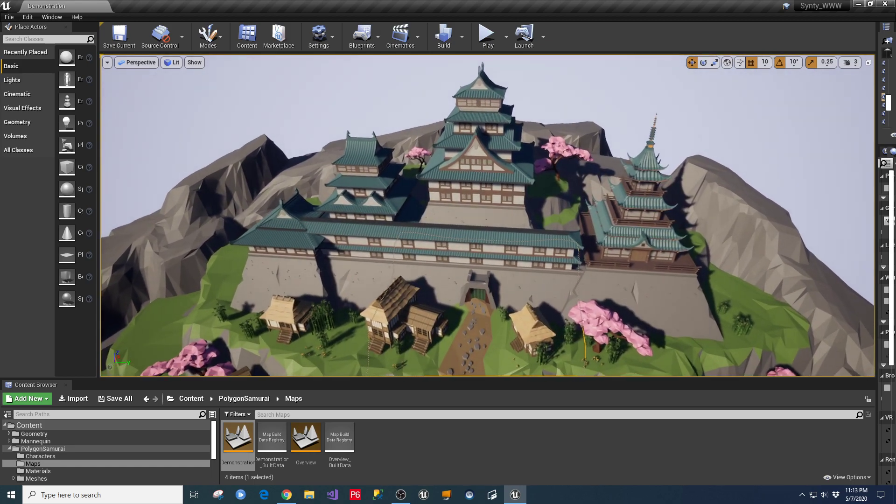
pyautogui.moveTo(535, 271); pyautogui.dragTo(534, 270, button='right')
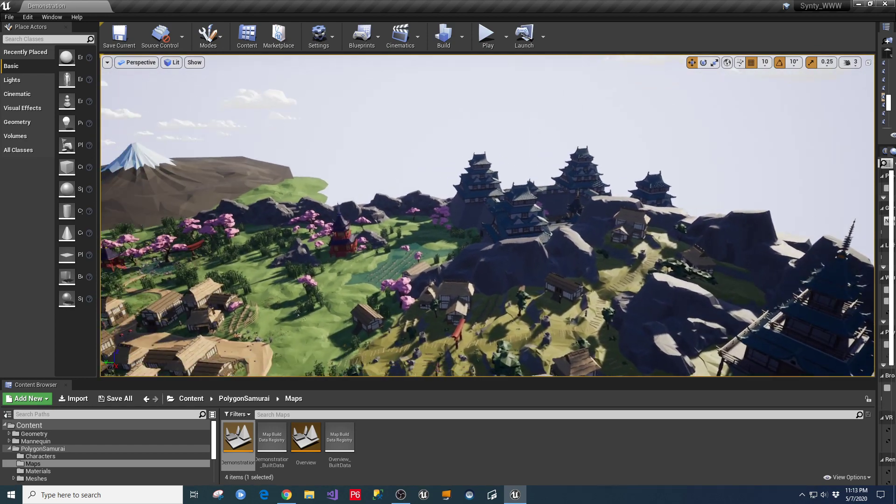
pyautogui.press('w')
pyautogui.moveTo(487, 215); pyautogui.dragTo(456, 223, button='right')
pyautogui.press('d')
pyautogui.moveTo(541, 272); pyautogui.dragTo(544, 272, button='right')
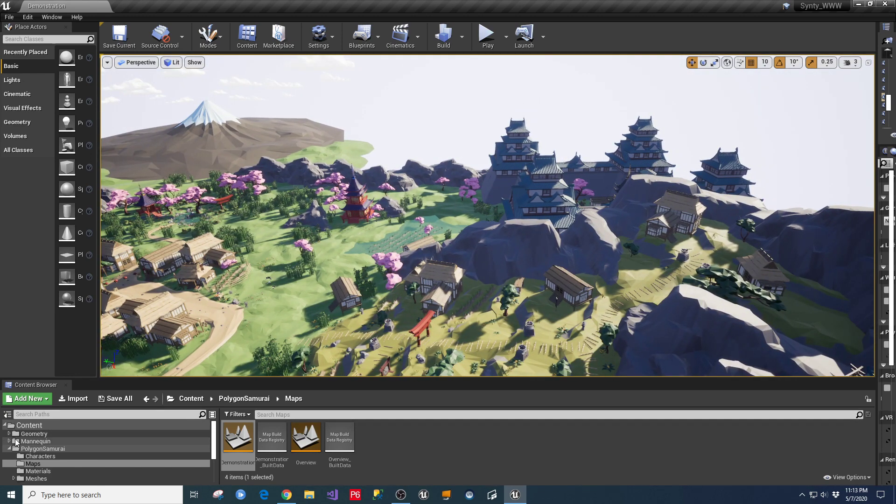
# Collapse the PolygonSamurai folder and, back on the Synty Store in Chrome, open the POLYGON - Nature Pack product page.
pyautogui.click(9, 450)
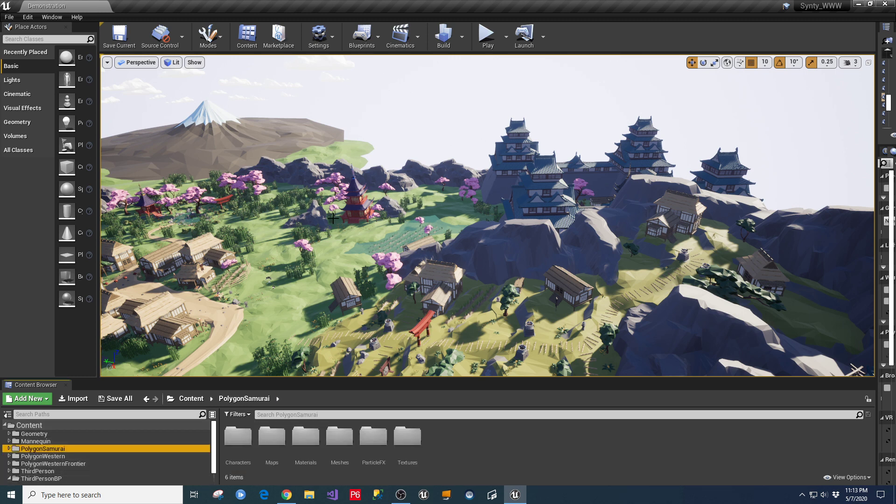
pyautogui.click(858, 4)
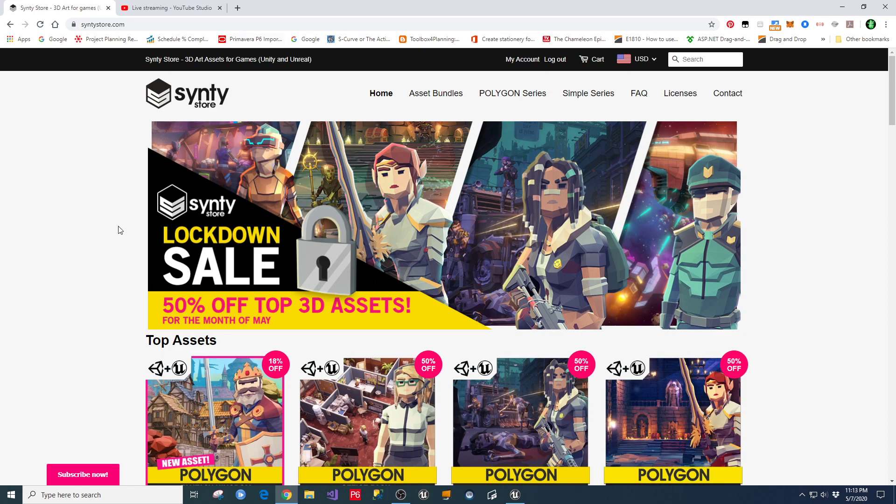
pyautogui.scroll(-6, 808, 286)
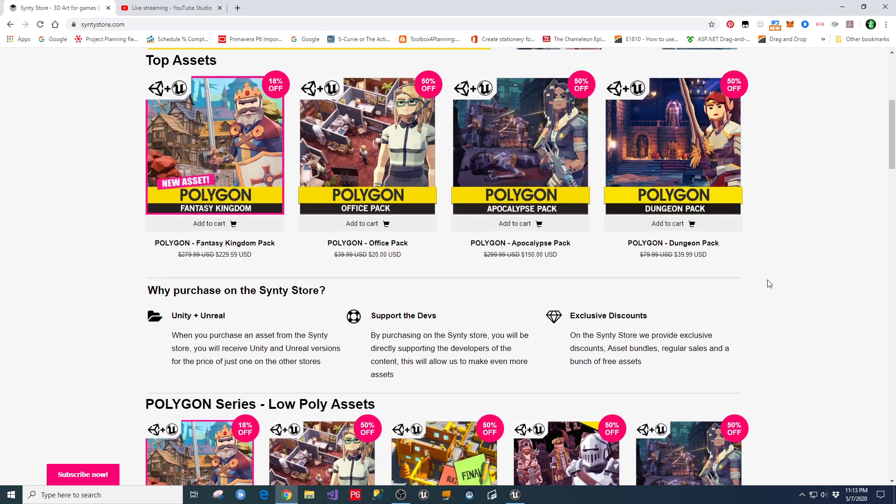
pyautogui.scroll(-8, 769, 284)
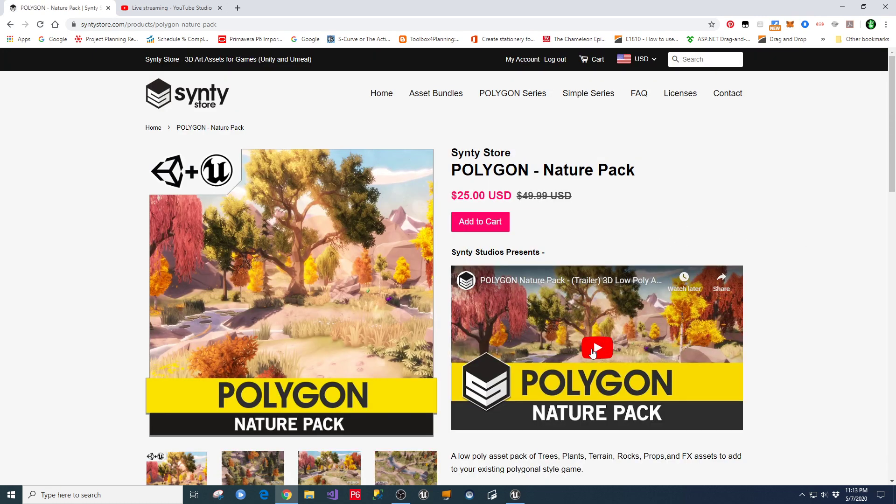
# Play the POLYGON Nature Pack trailer in full screen with the sound turned down.
pyautogui.click(592, 351)
pyautogui.click(499, 422)
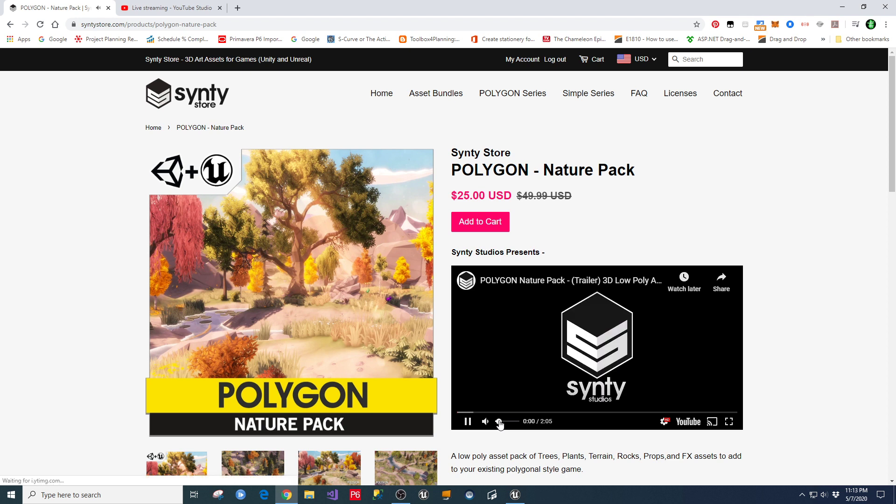
pyautogui.click(729, 422)
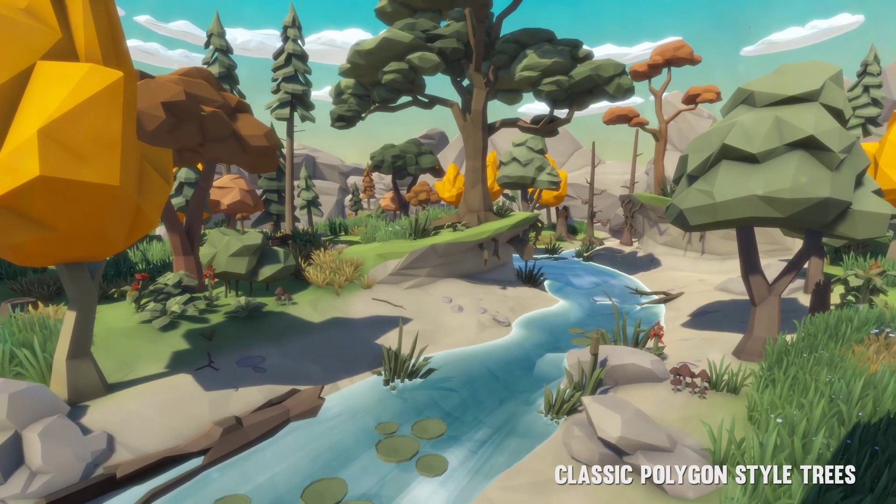
pyautogui.moveTo(705, 317)
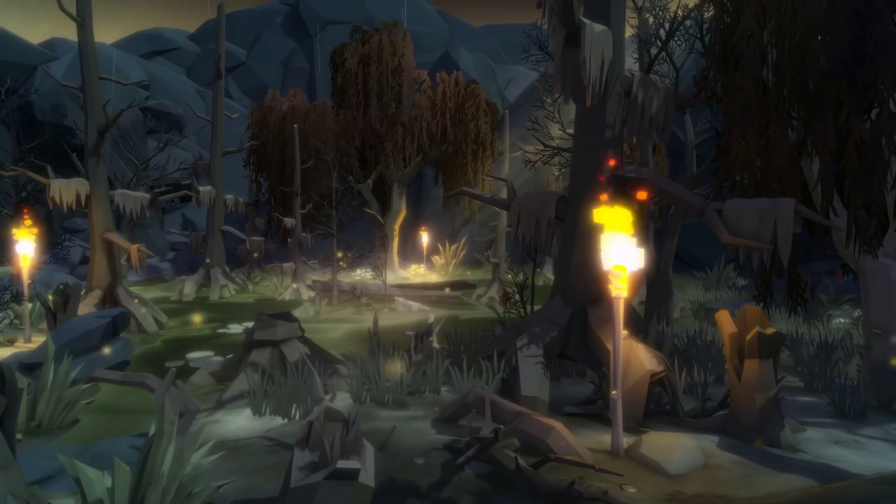
pyautogui.moveTo(712, 315)
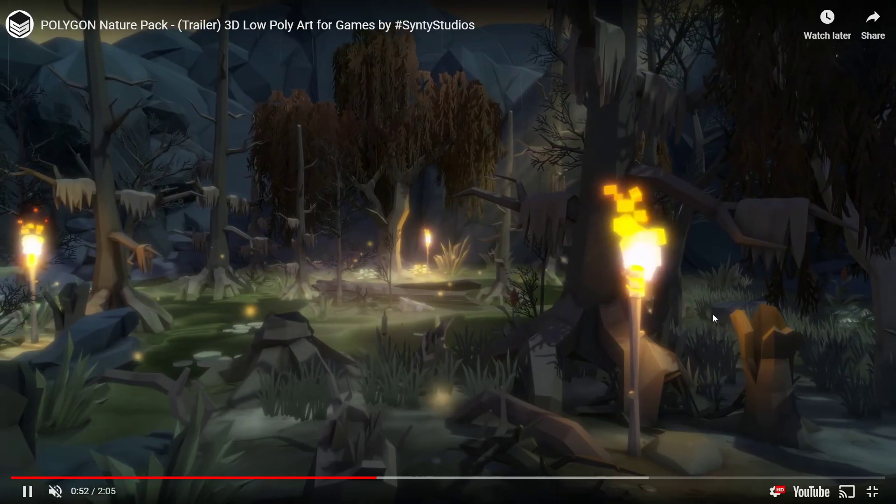